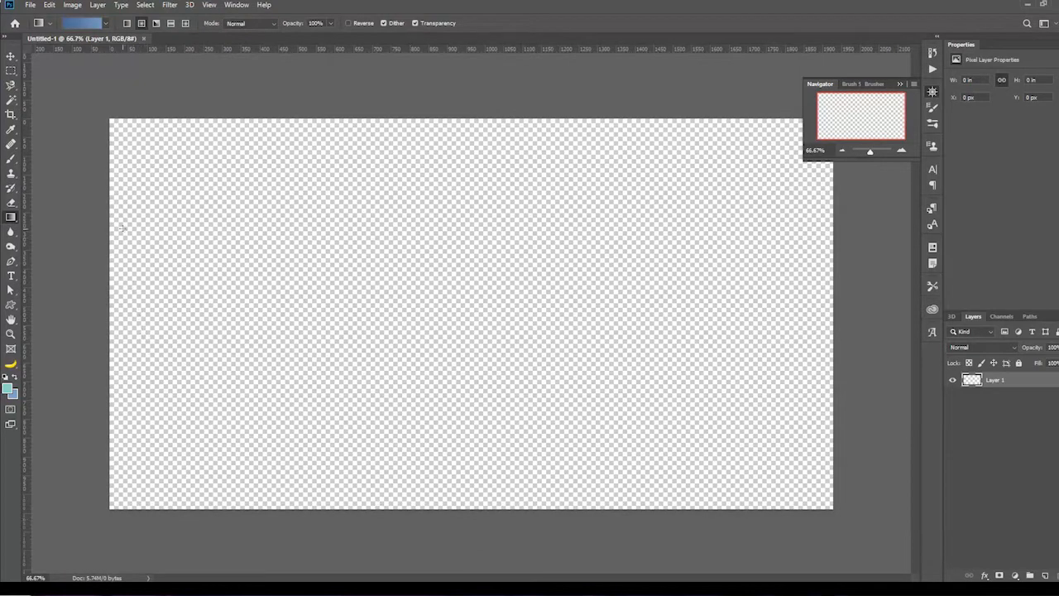
click(10, 218)
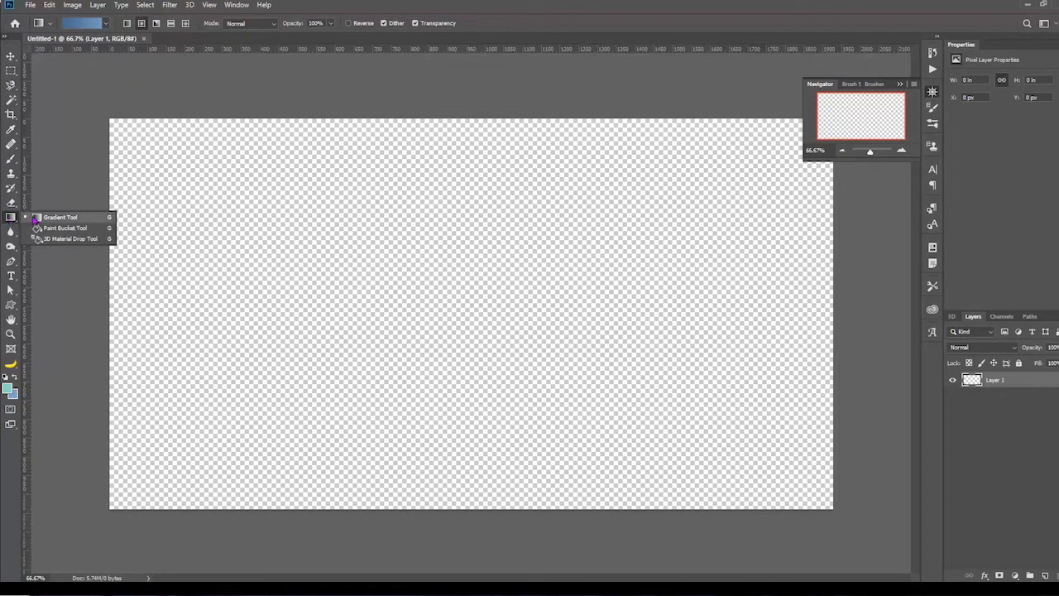
click(65, 228)
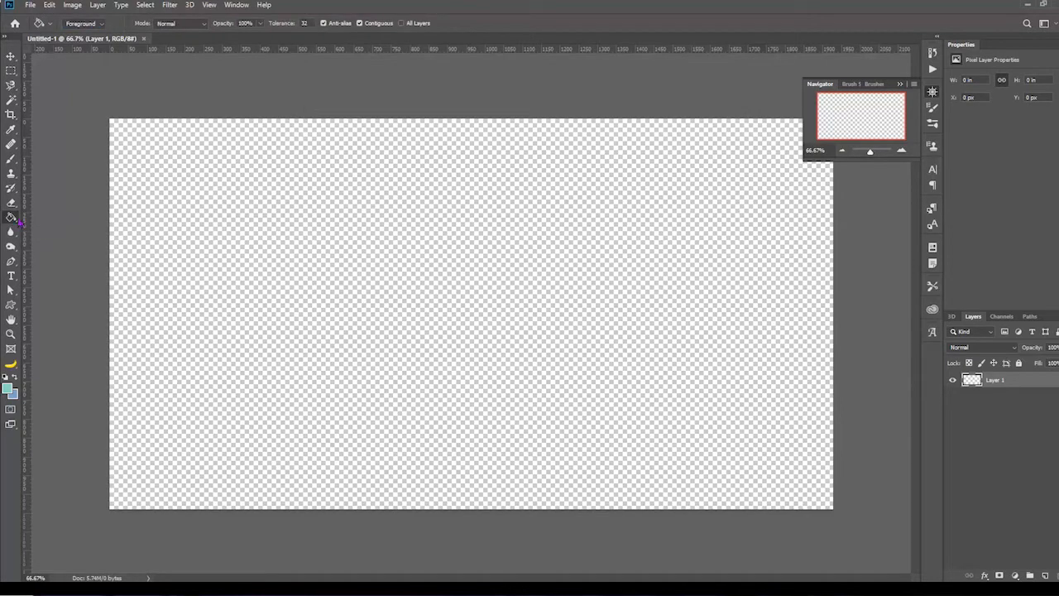
click(10, 219)
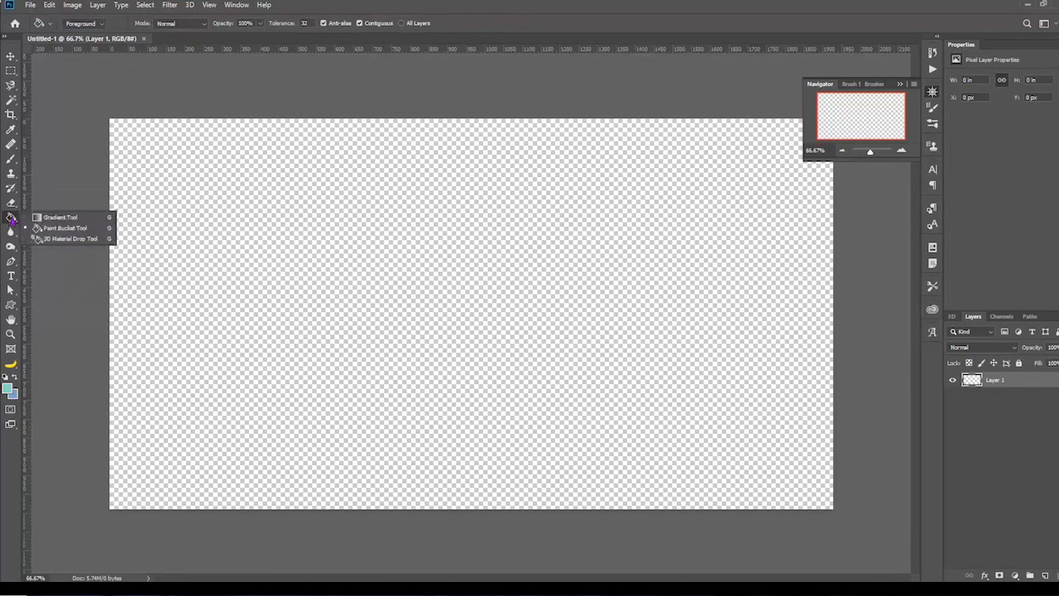
click(42, 217)
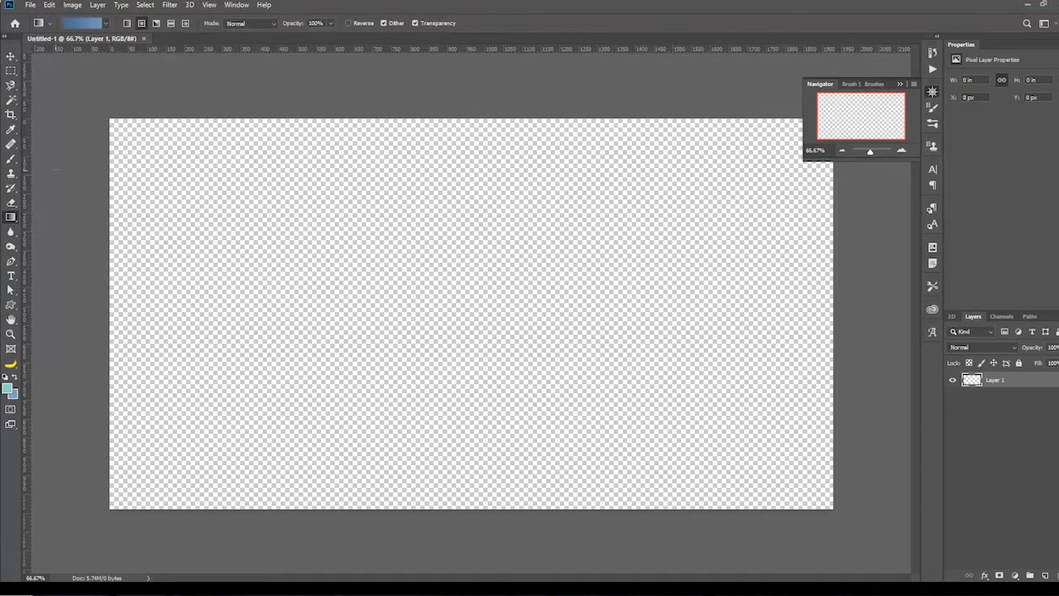
Step: Open the current blue gradient for editing and check the colour of its starting stop
click(80, 25)
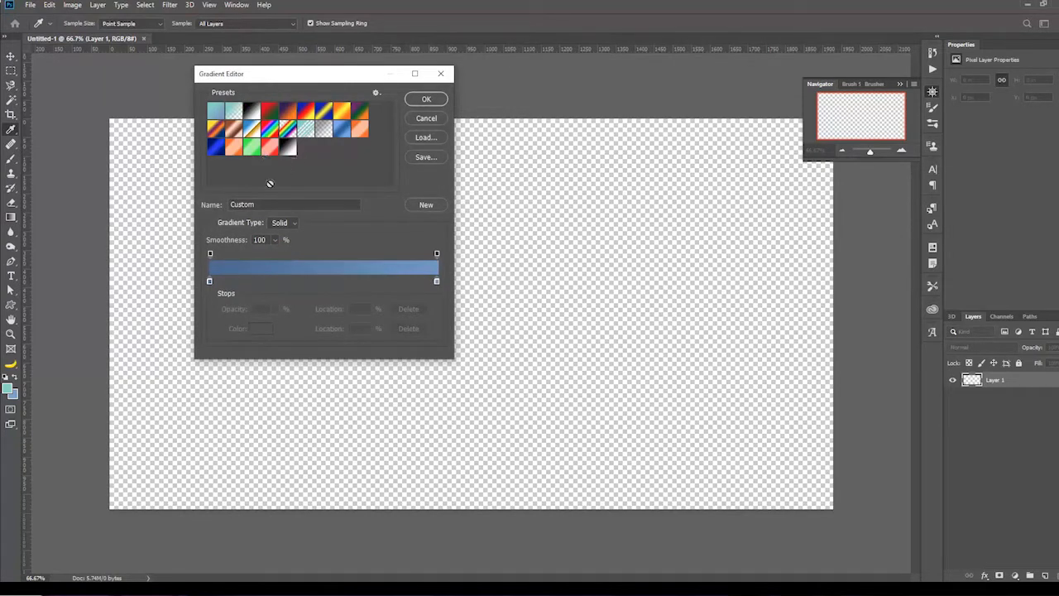
click(209, 282)
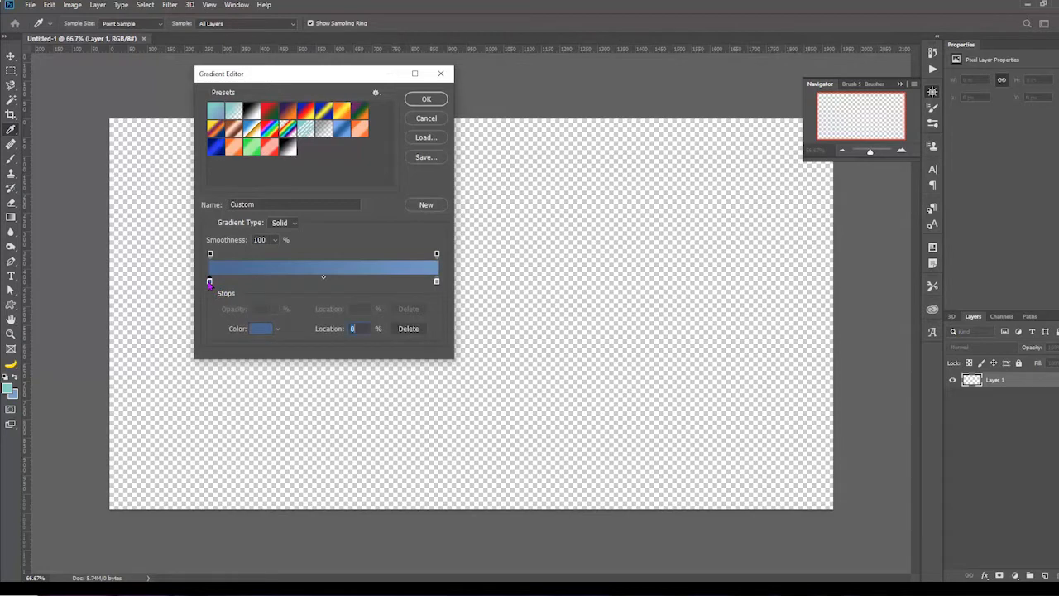
click(255, 329)
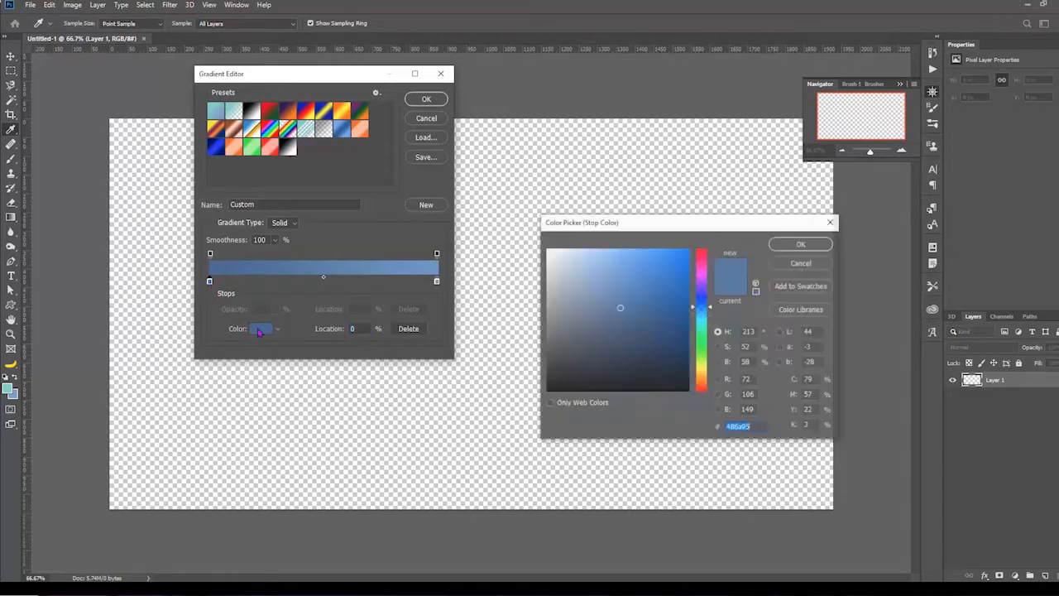
drag(607, 221, 543, 117)
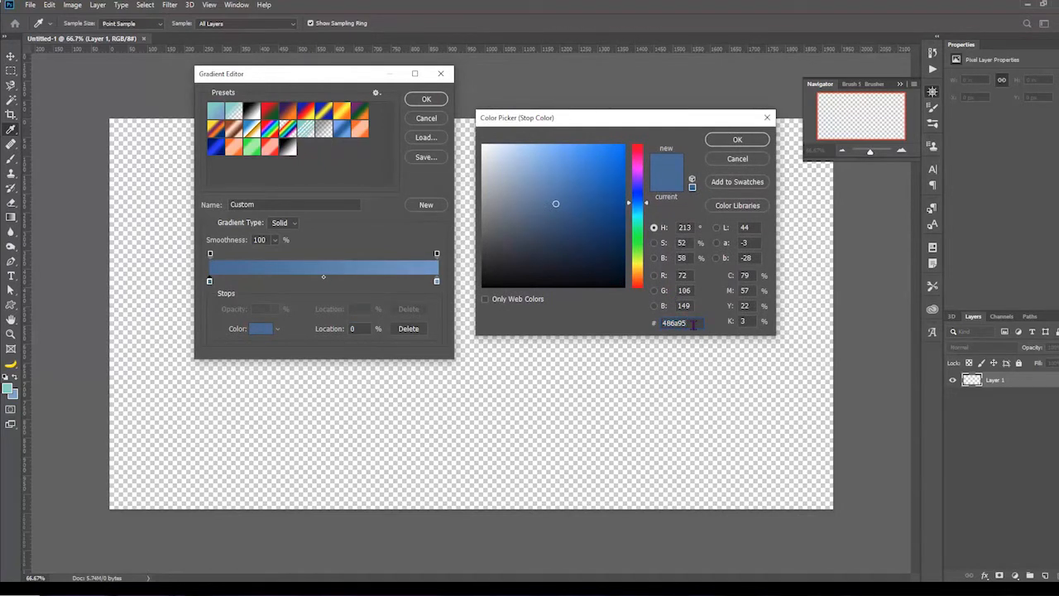
click(740, 160)
Step: Set the colour of the gradient's end stop at location 100% to #6790bf
click(438, 283)
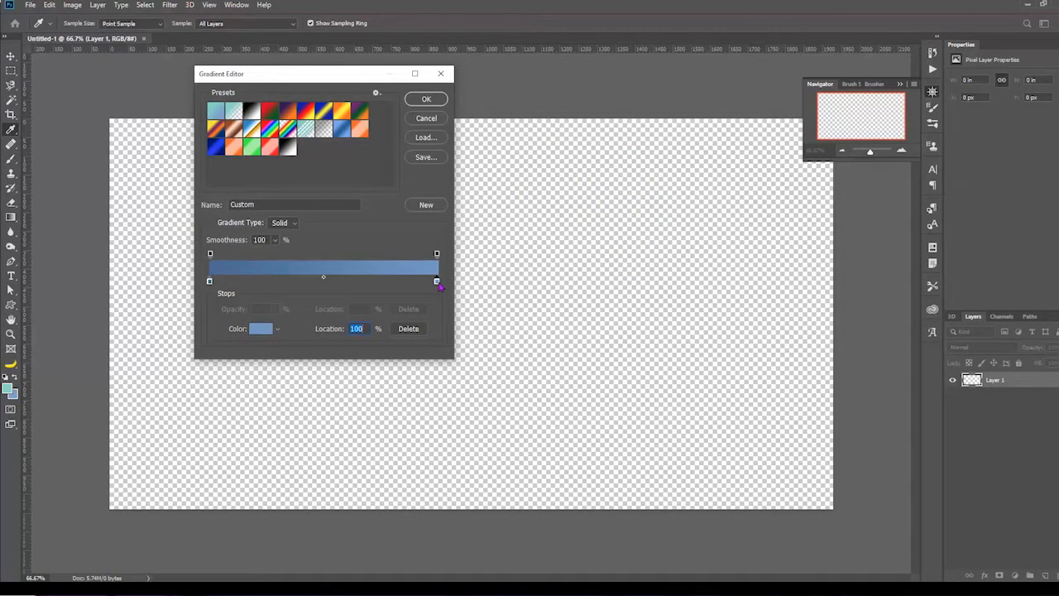
click(258, 329)
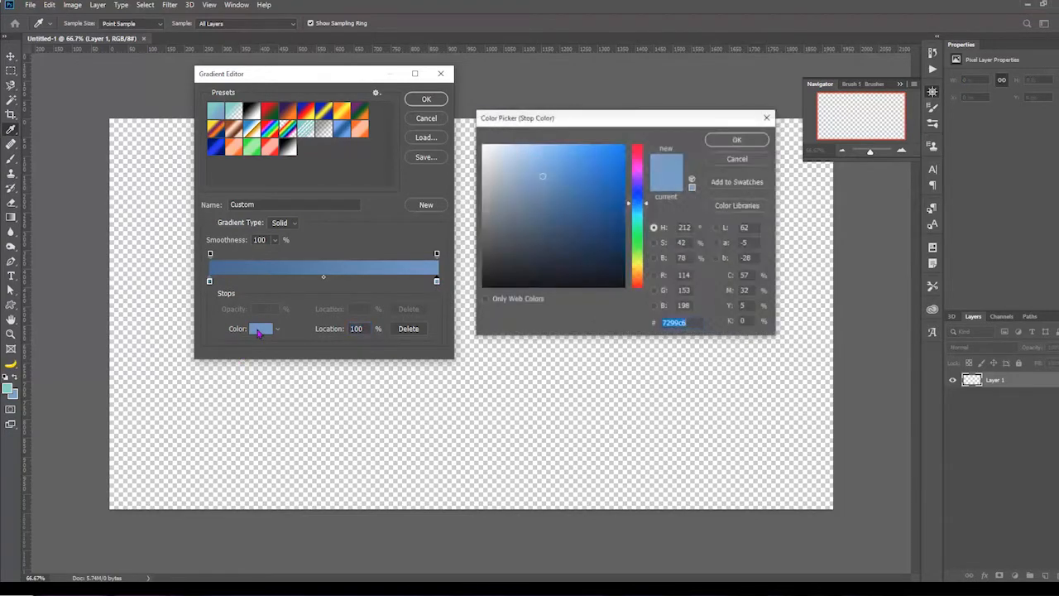
click(546, 175)
mouse_move(547, 175)
mouse_down()
mouse_move(545, 189)
mouse_move(547, 180)
mouse_up()
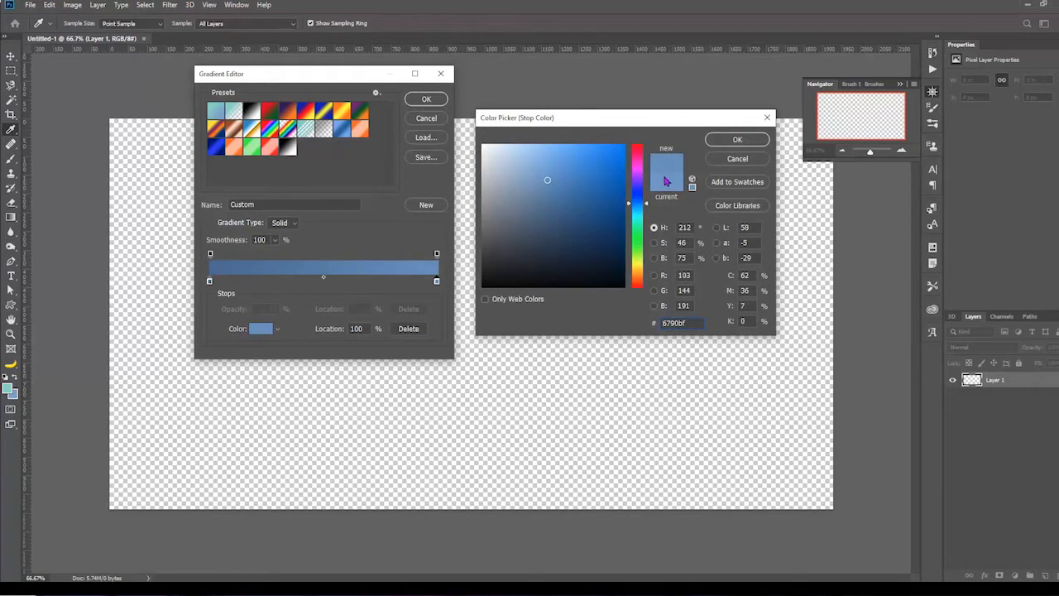
click(732, 138)
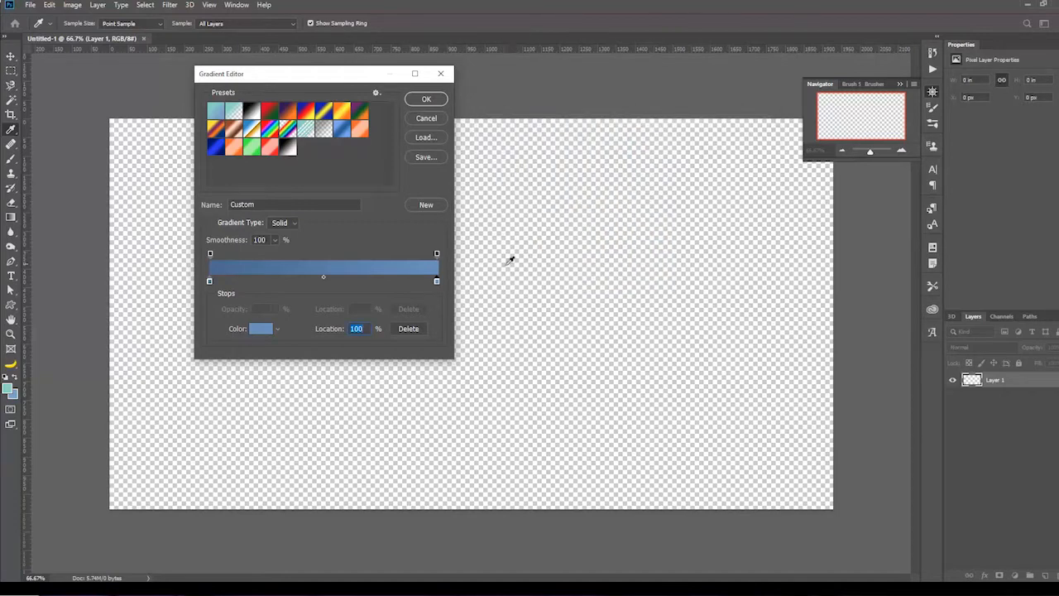
click(384, 282)
click(277, 282)
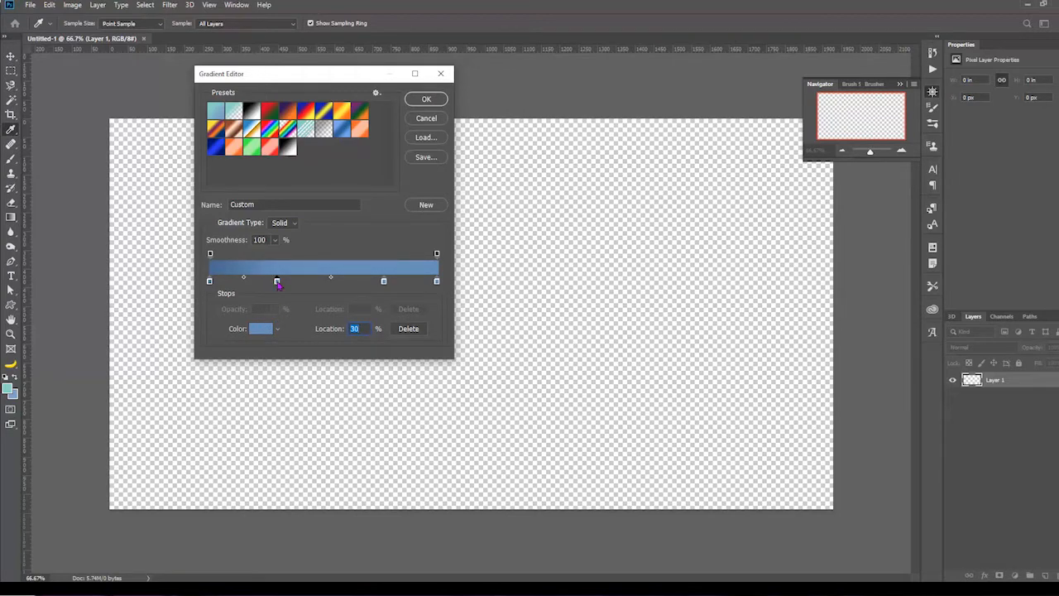
drag(277, 282, 380, 310)
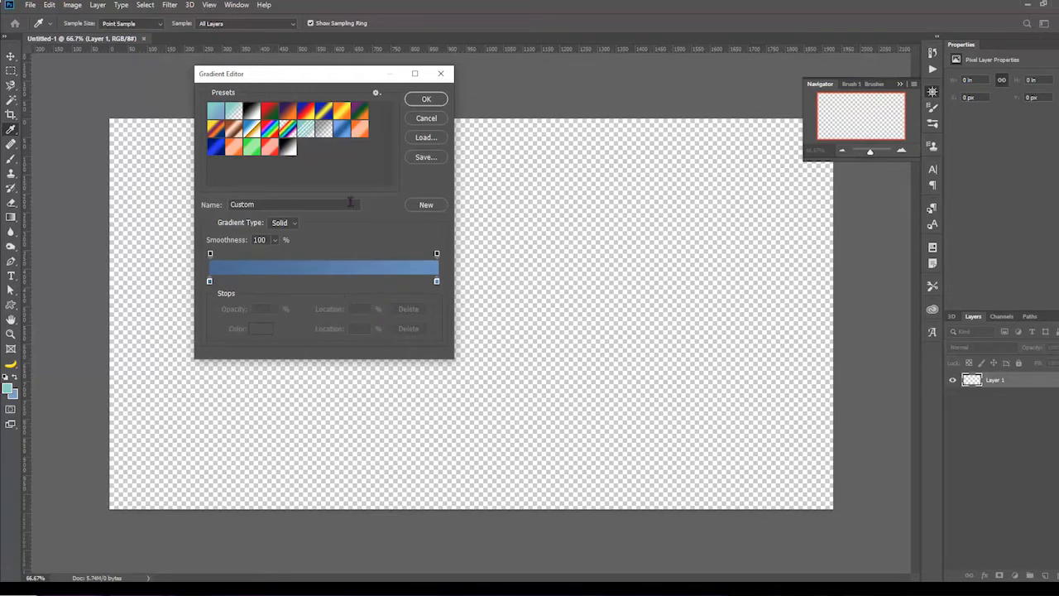
Step: Accept the edited two-stop blue gradient
click(438, 101)
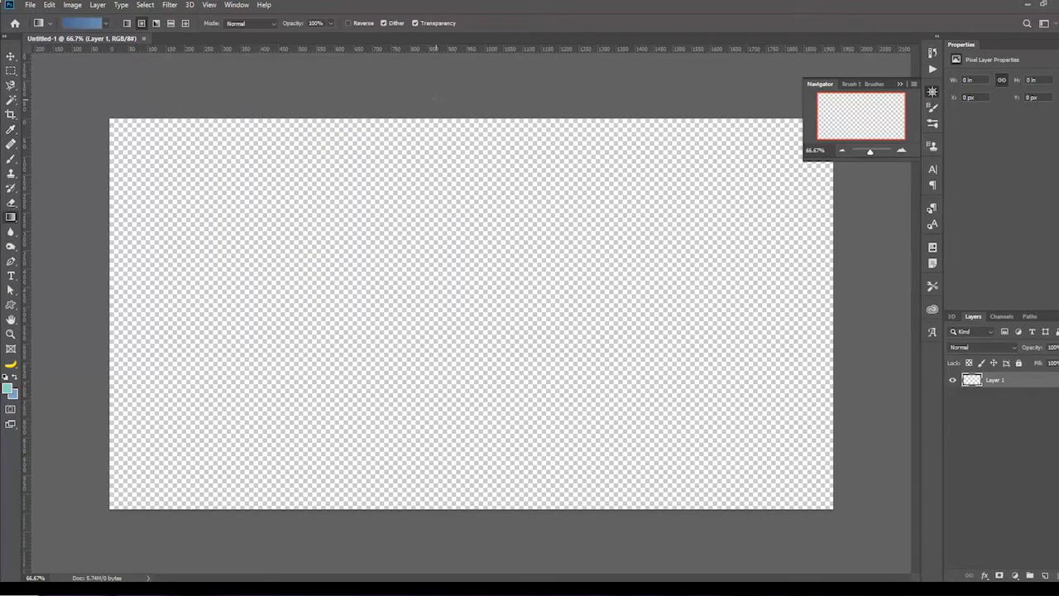
Step: Try linear gradient fills on Layer 1, with one long diagonal blend and several very short ones for sharp colour edges
click(126, 23)
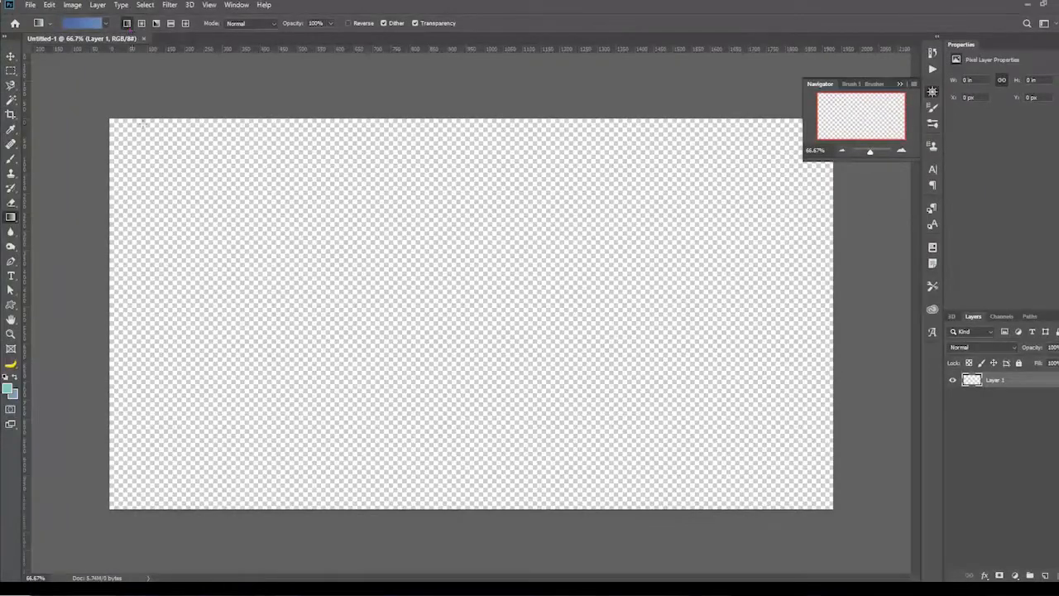
drag(178, 178, 592, 317)
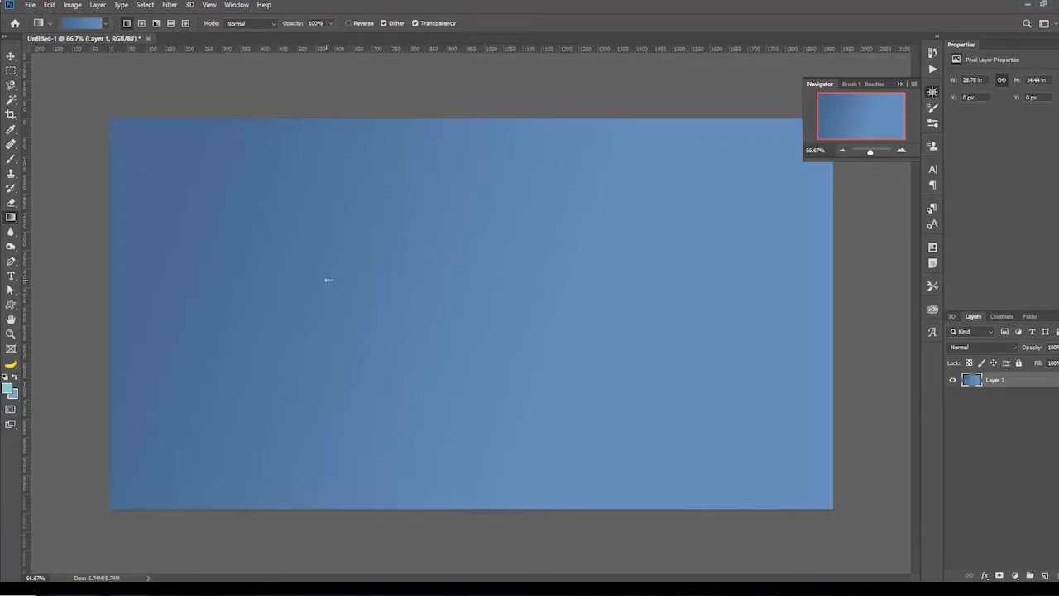
drag(328, 281, 331, 285)
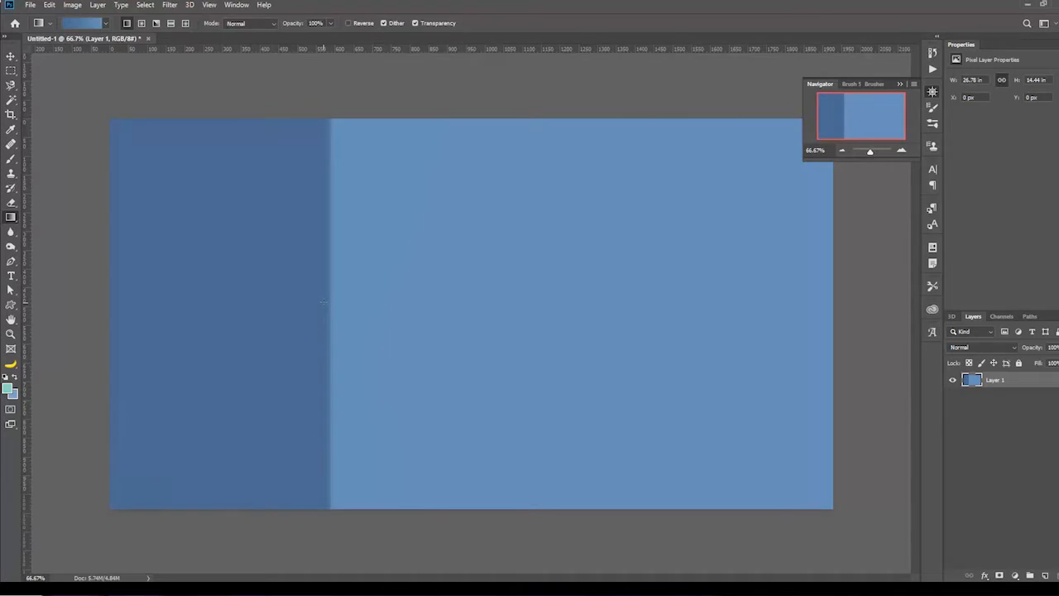
drag(330, 311, 333, 311)
drag(410, 297, 428, 277)
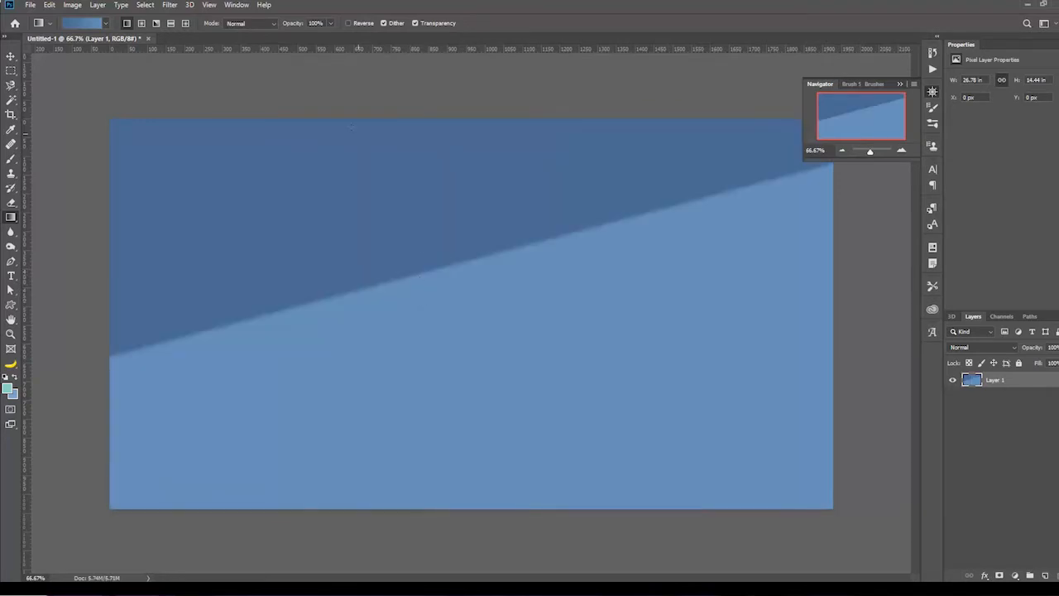
Step: Fill Layer 1 with a radial gradient running from just past the canvas's upper right edge towards its lower left
click(141, 23)
drag(372, 291, 430, 298)
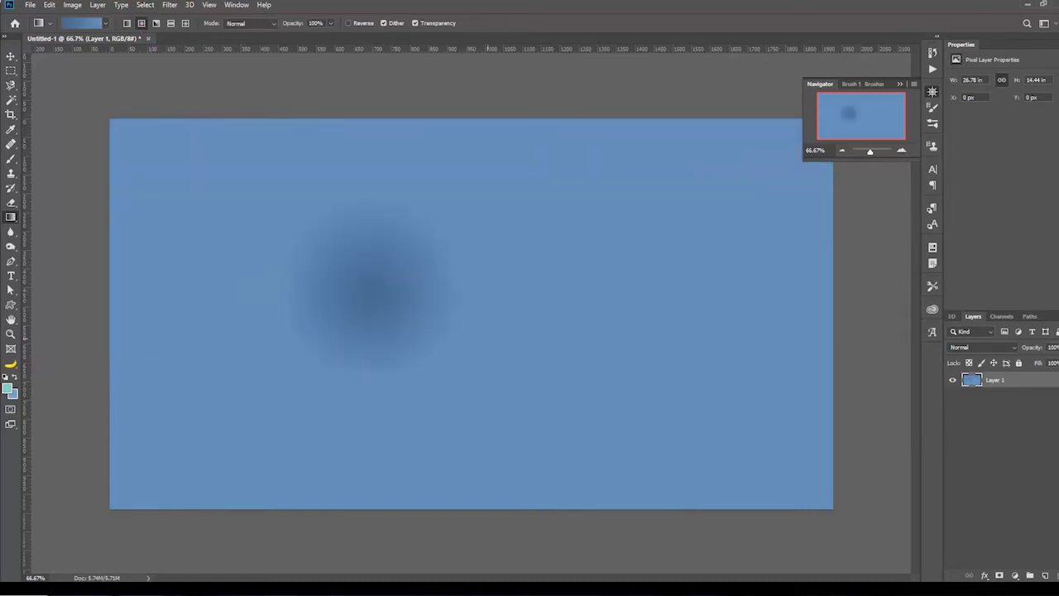
drag(492, 324, 591, 372)
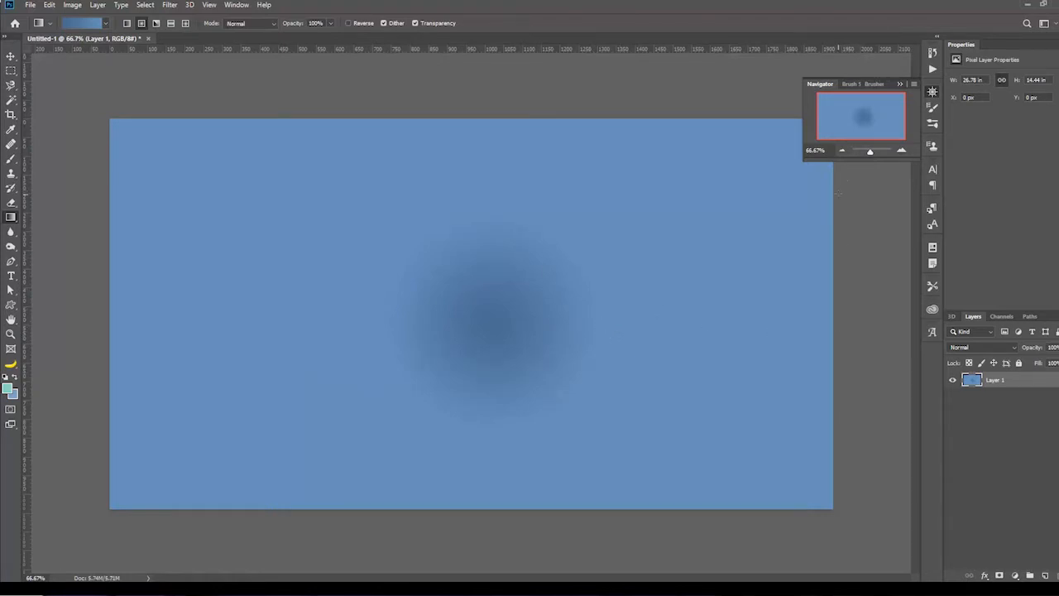
drag(841, 186, 322, 382)
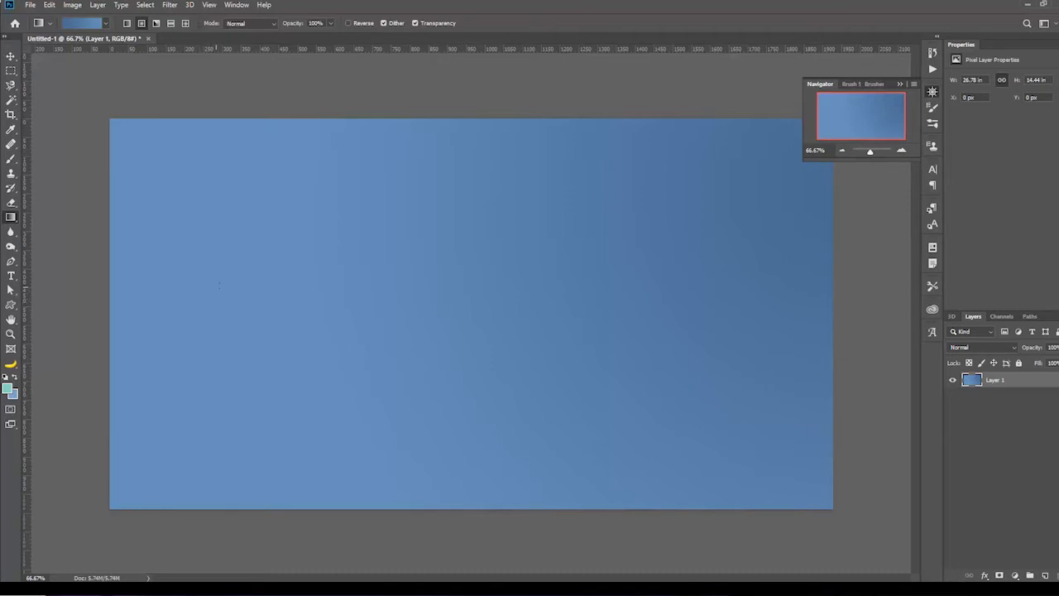
Step: Open the Filter Gallery for Layer 1 and look through the Artistic, Brush Strokes and Distort categories
click(173, 5)
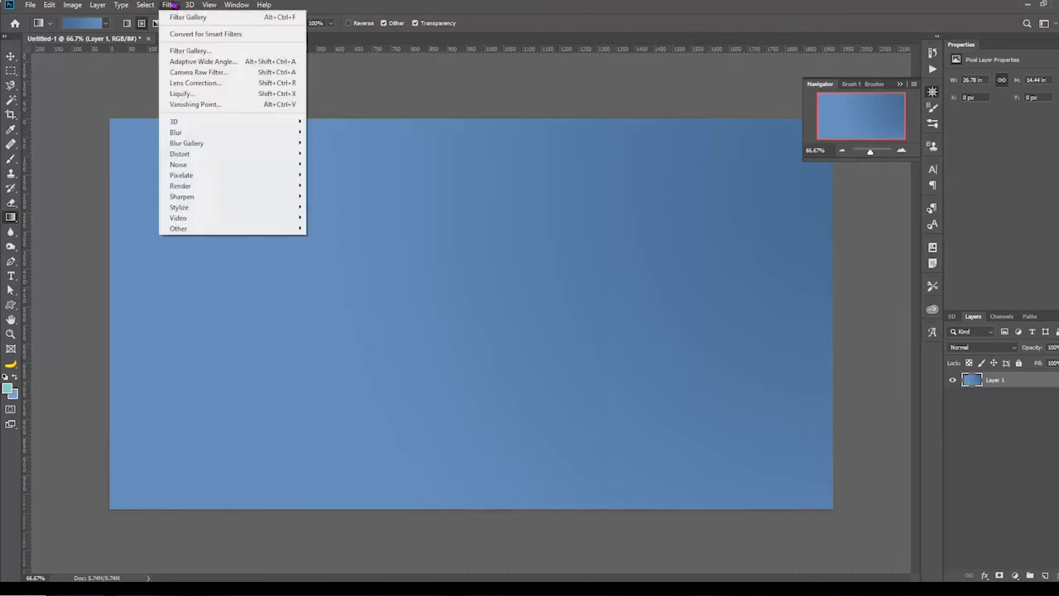
click(209, 53)
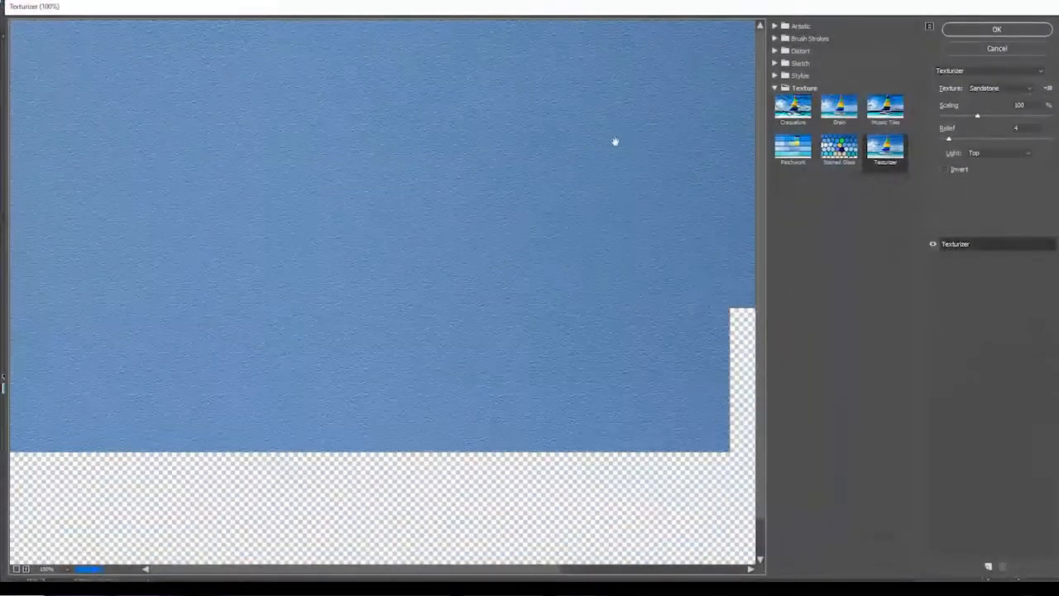
click(775, 26)
click(775, 26)
click(775, 38)
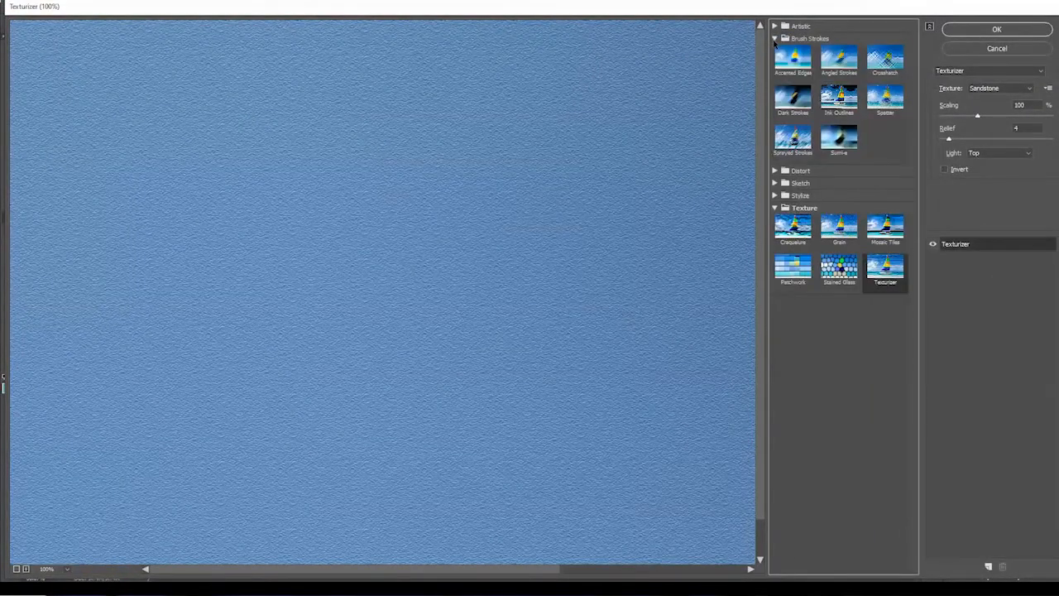
click(774, 39)
click(773, 51)
click(773, 50)
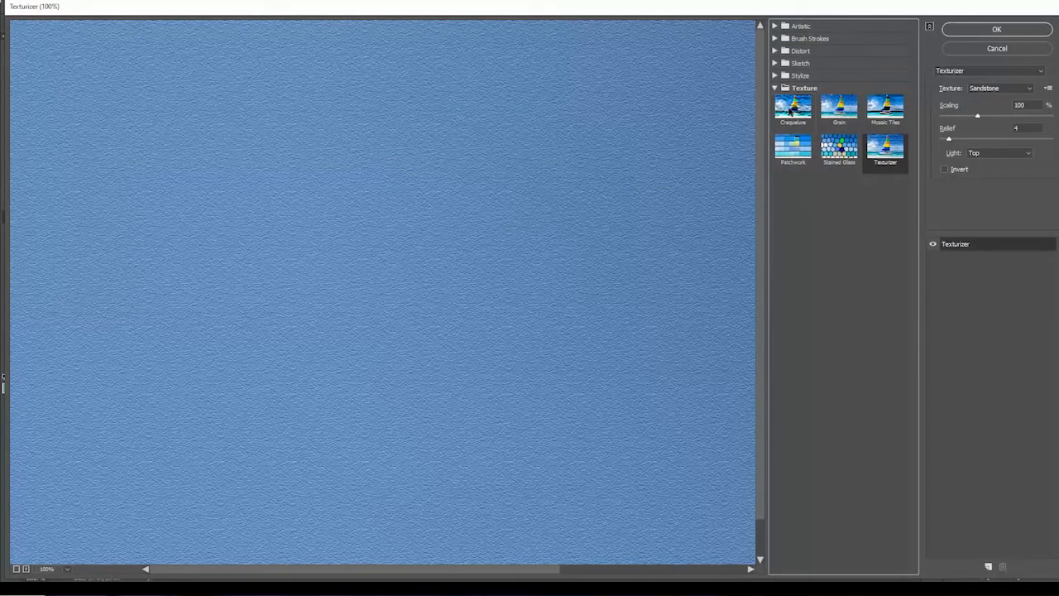
Step: Preview the Craquelure, Grain and Mosaic Tiles filters and settle on Texturizer
click(790, 114)
click(832, 116)
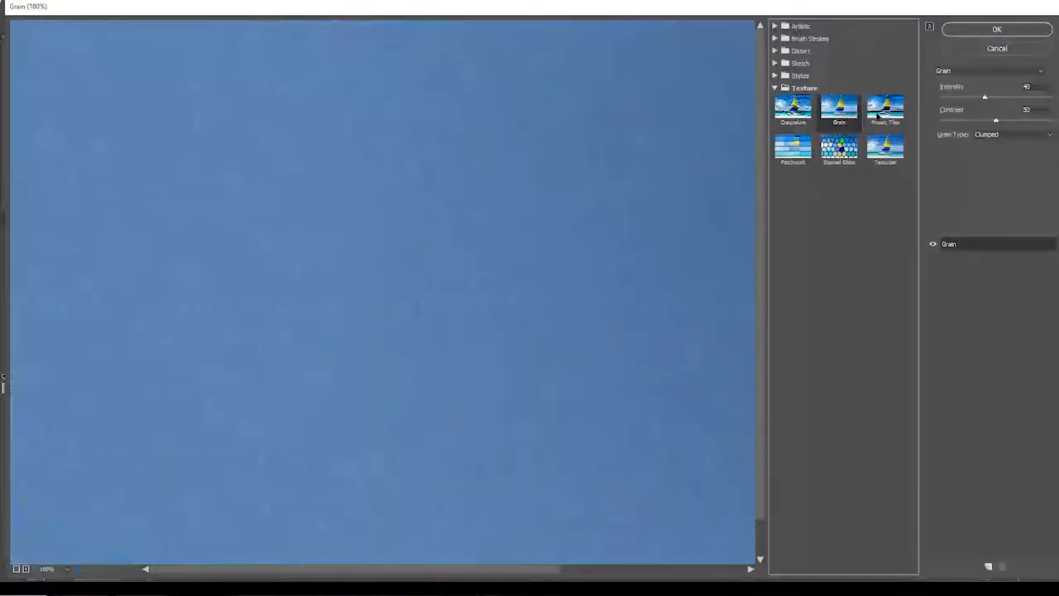
click(879, 124)
click(881, 150)
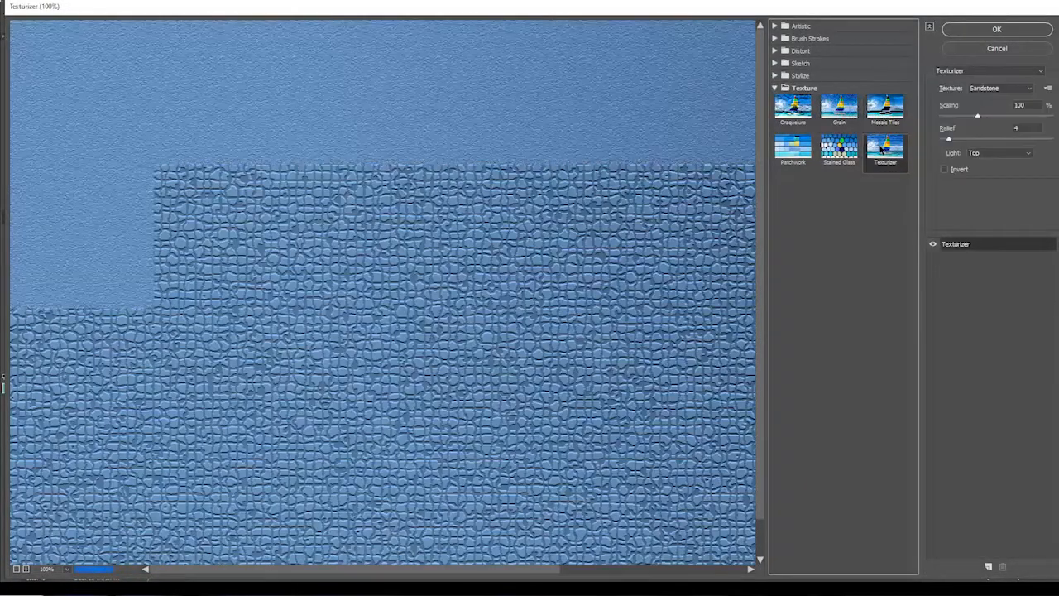
Step: Compare the Brick, Burlap and Canvas textures and apply Texturizer with Sandstone at 100% scaling and relief 4
click(1032, 90)
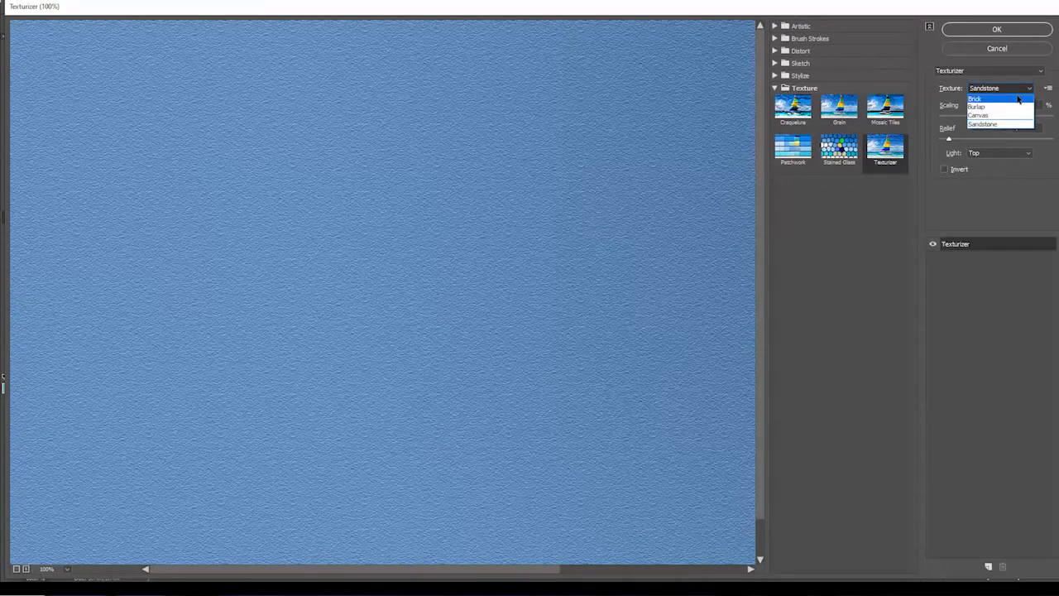
click(1019, 100)
click(1014, 92)
click(1008, 107)
click(1000, 88)
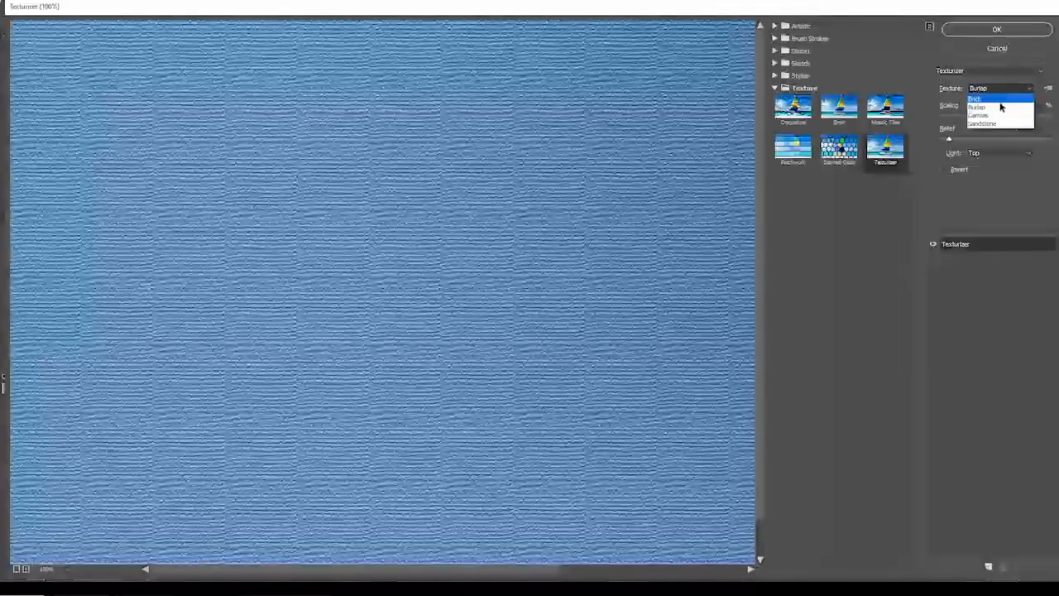
click(993, 116)
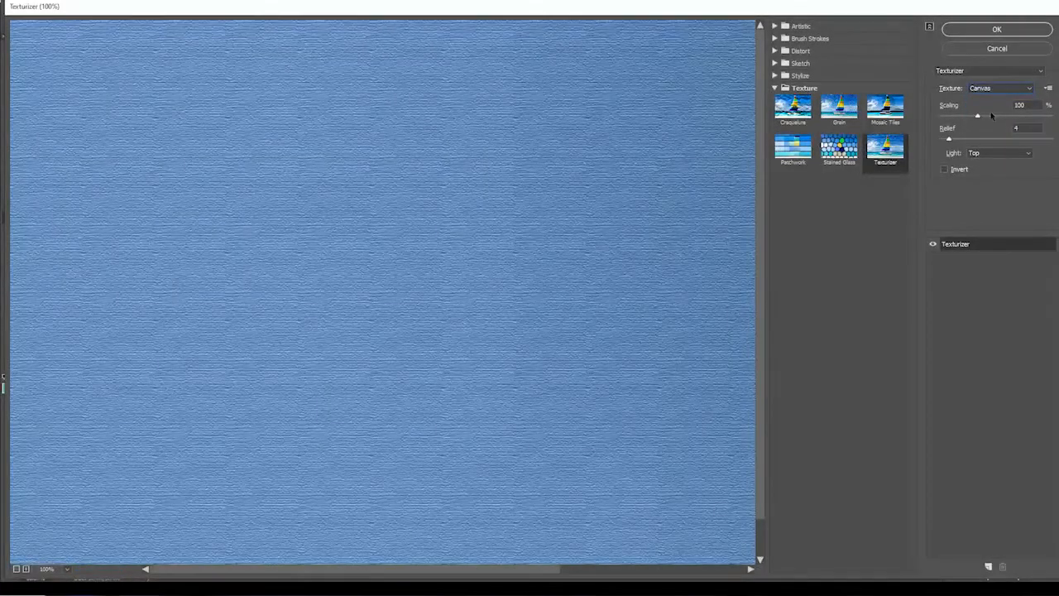
click(989, 89)
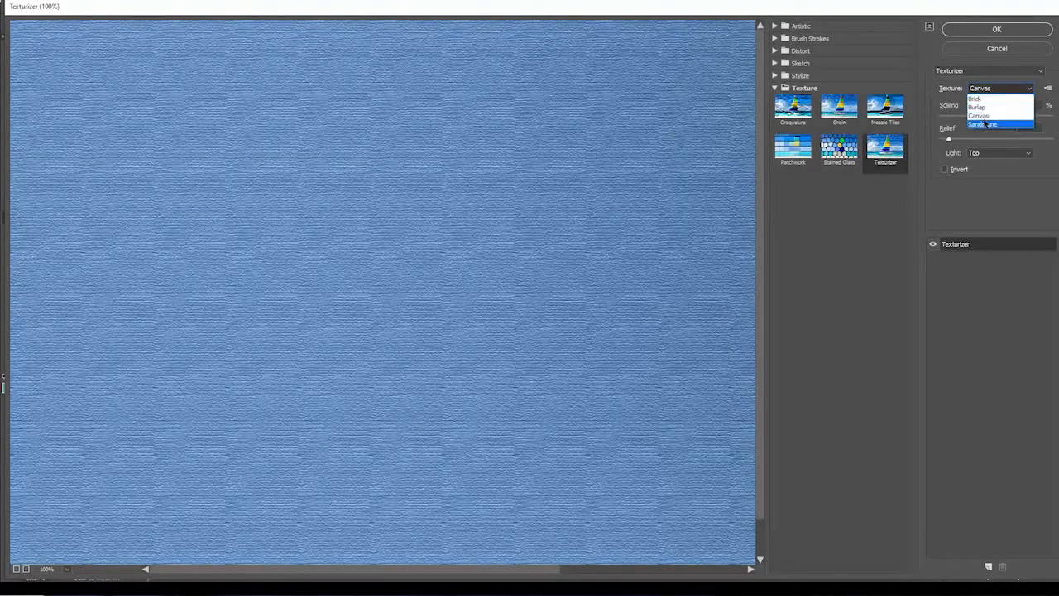
click(983, 123)
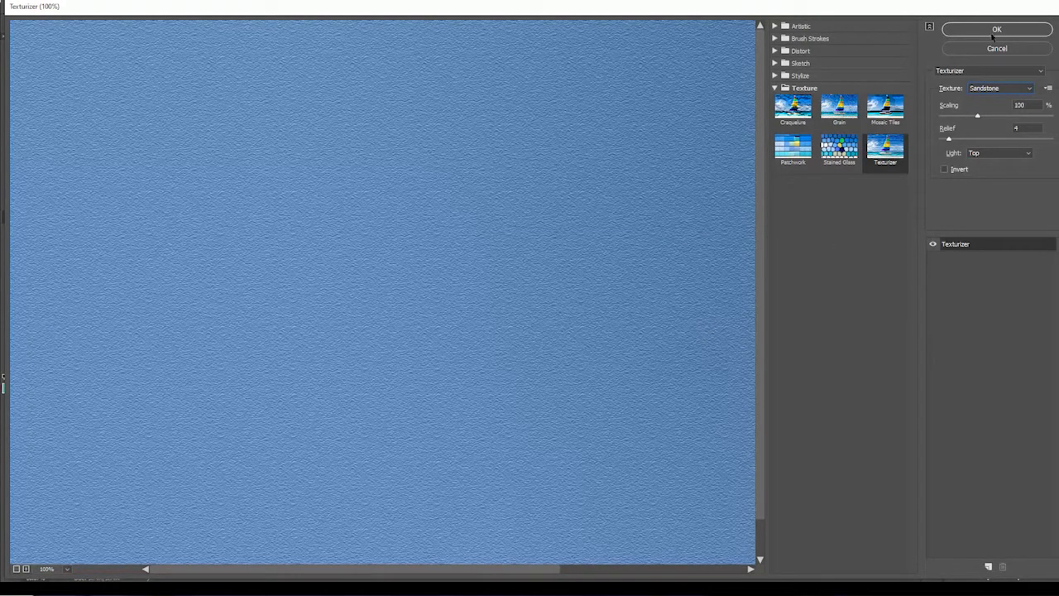
click(996, 30)
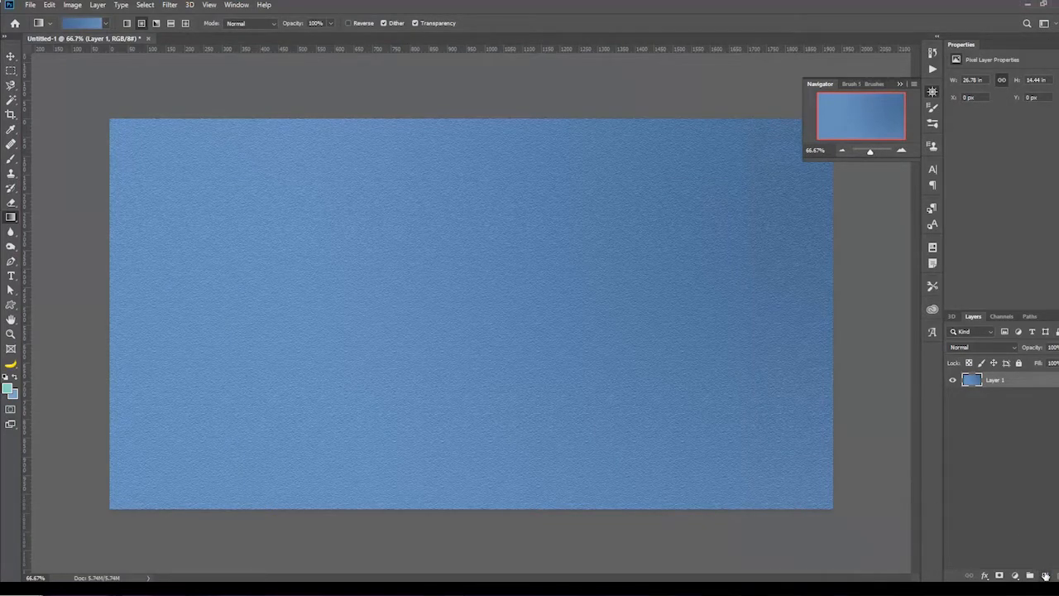
Step: Add a new layer above Layer 1 and name it Bar
click(1045, 576)
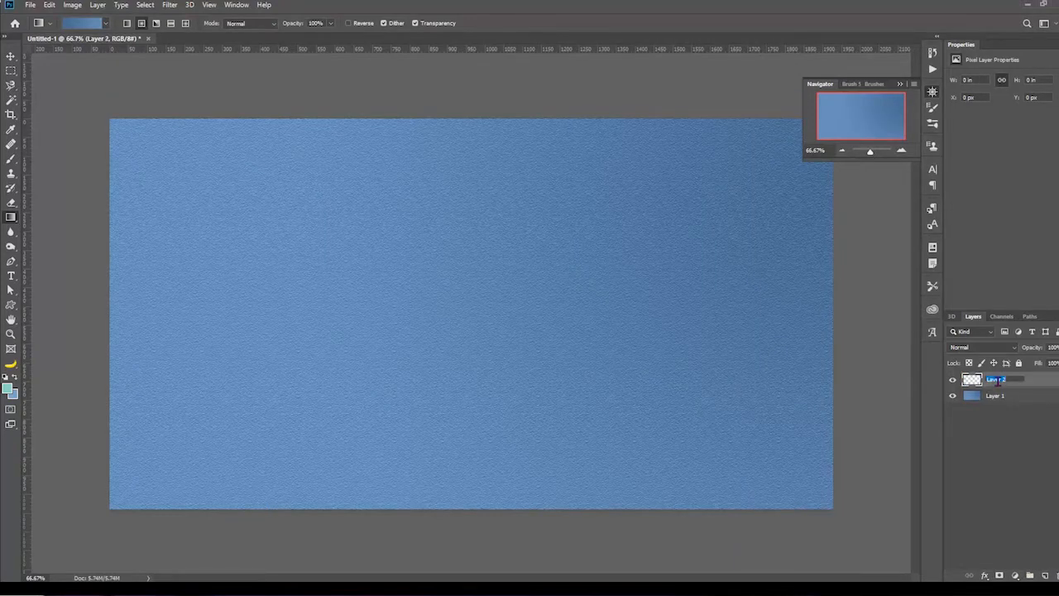
text(Bar)
key(Return)
Step: Select a full-width strip about 2.2 in tall along the canvas's upper edge and fill it with light turquoise (#81dcce)
click(11, 70)
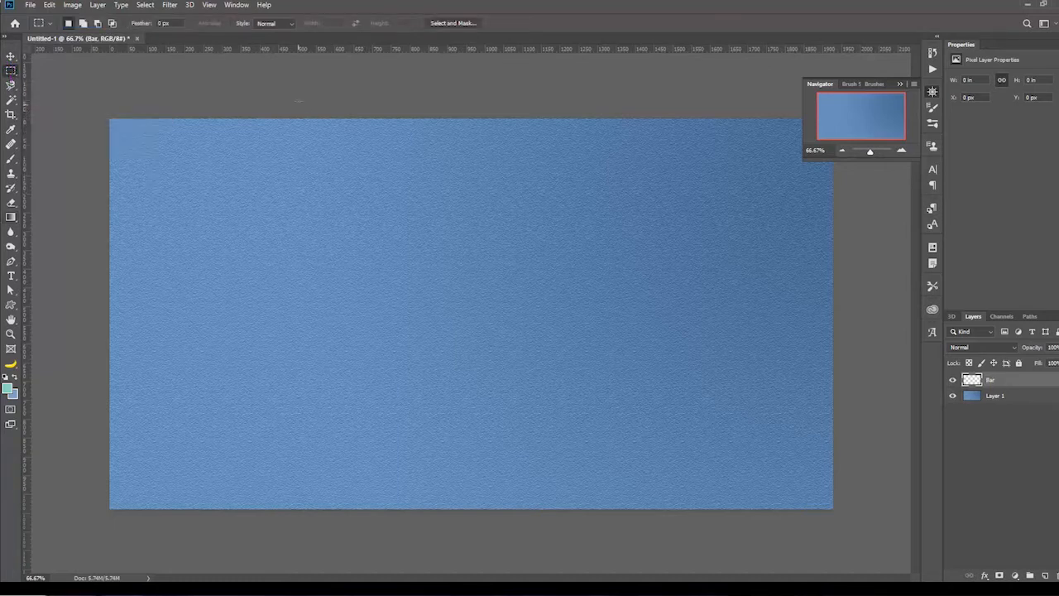
drag(99, 113, 844, 177)
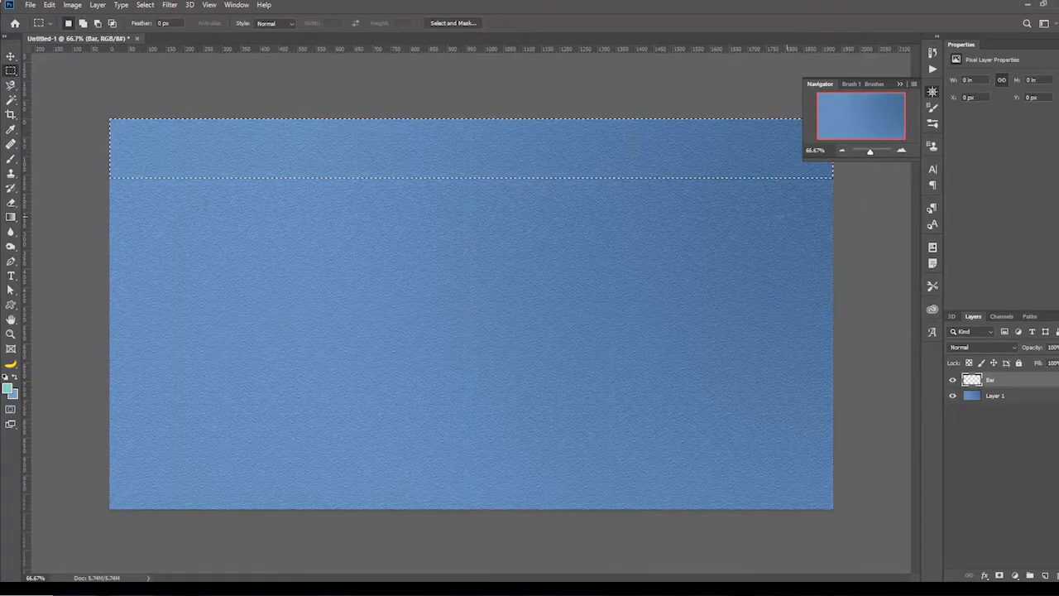
click(11, 218)
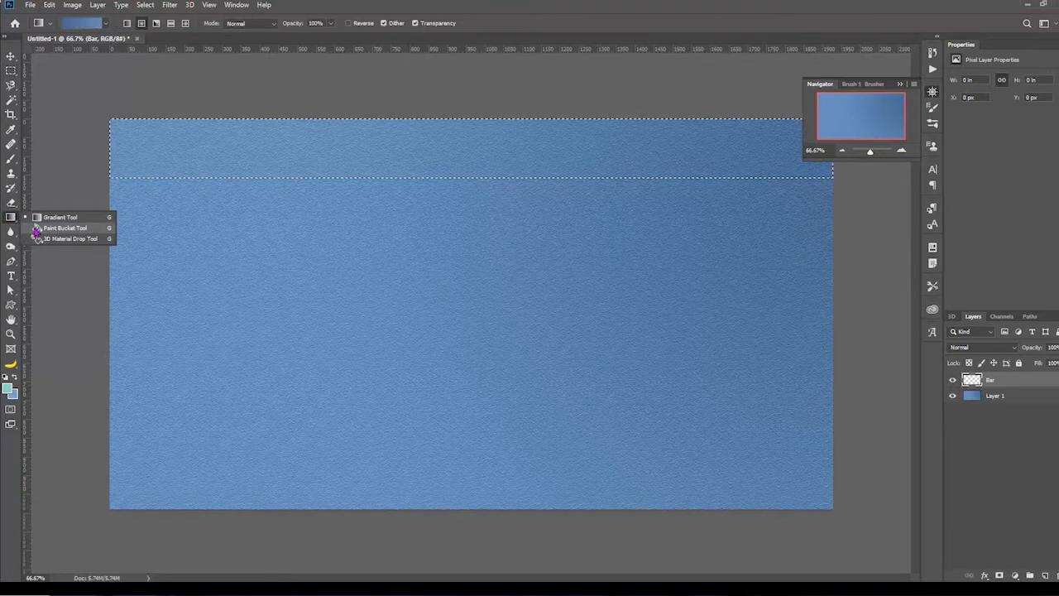
click(36, 231)
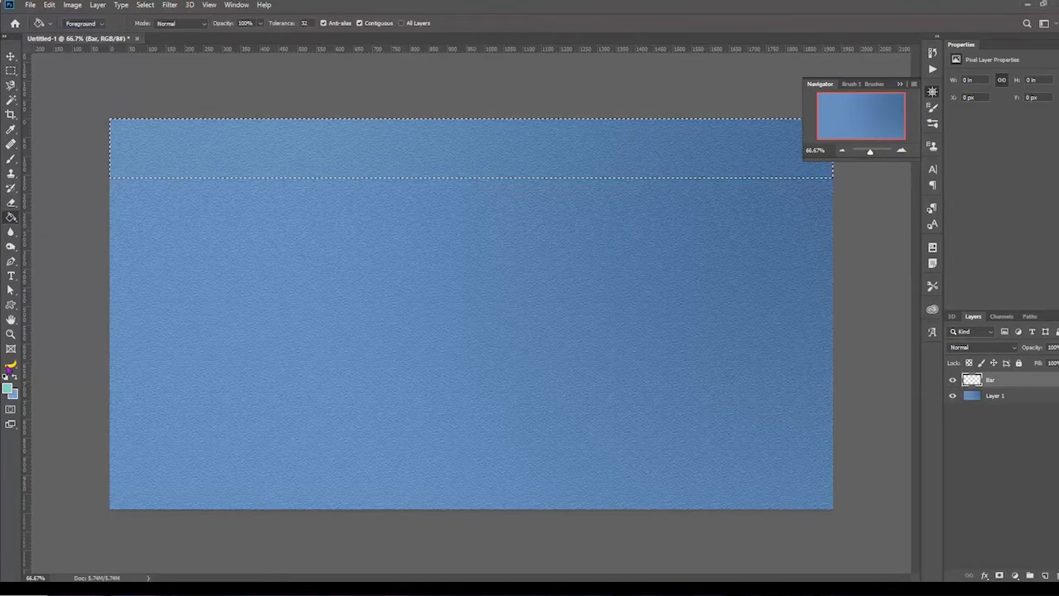
click(12, 392)
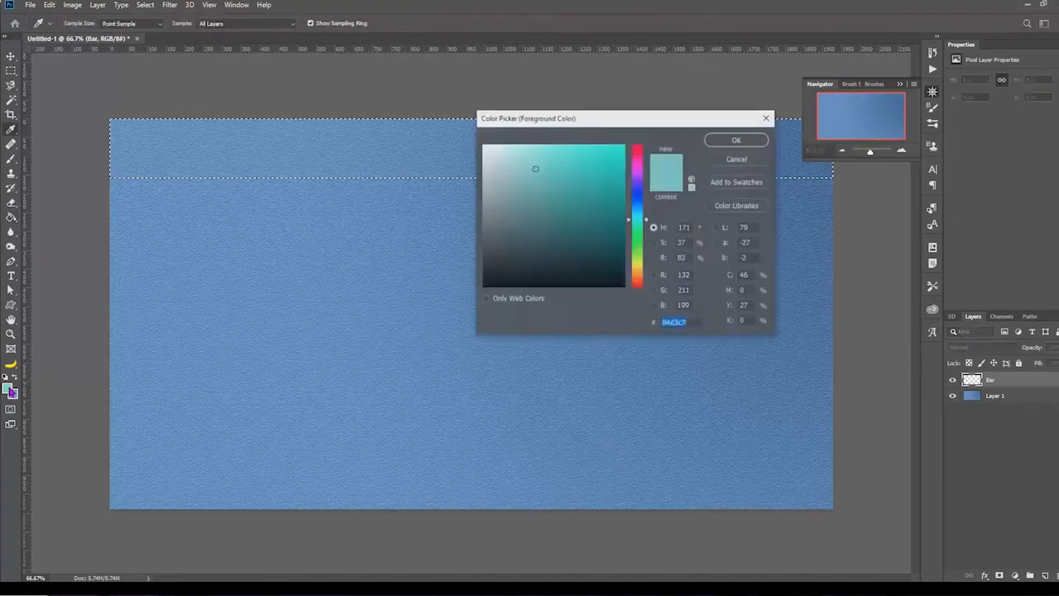
click(537, 167)
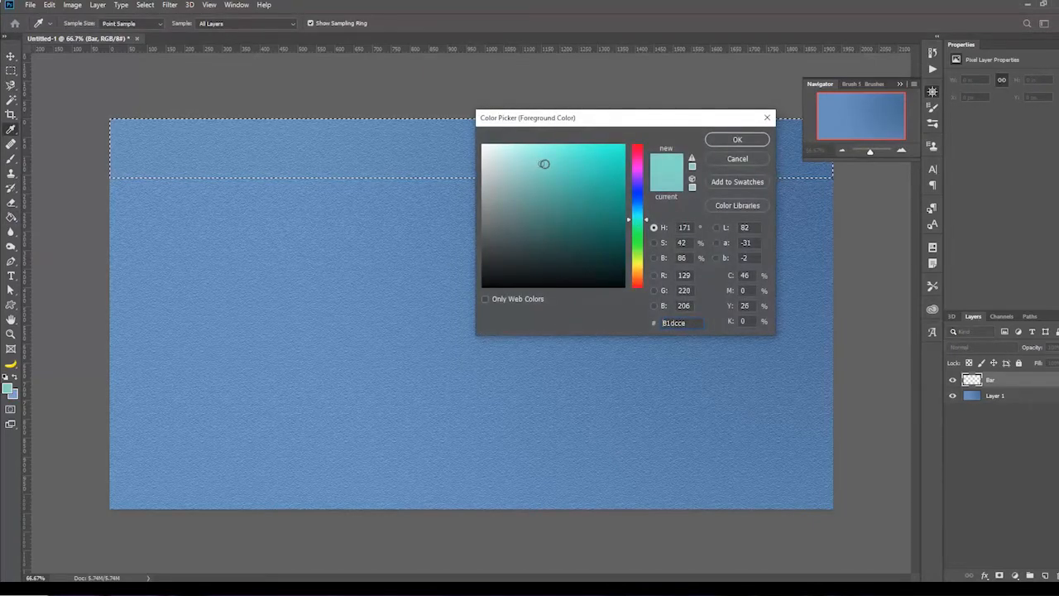
key(Return)
key(g)
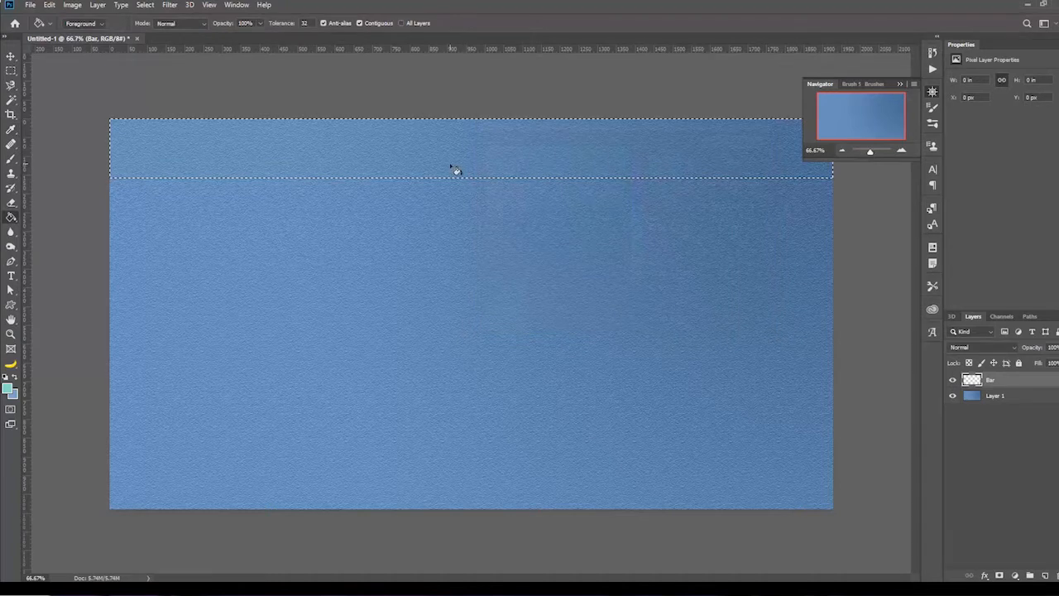
click(449, 158)
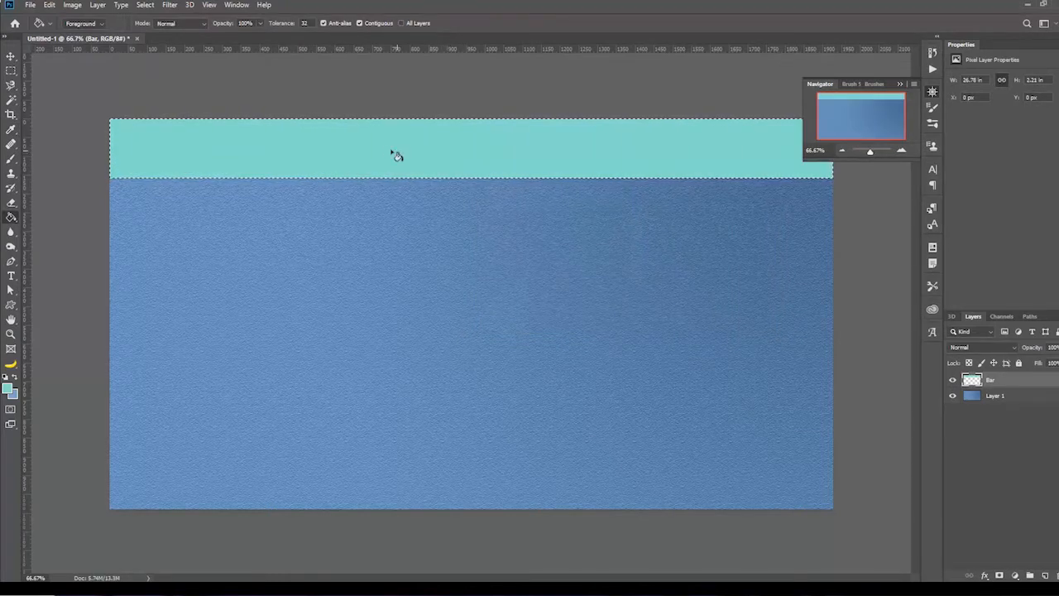
Step: Give the Bar layer a Bevel & Emboss effect using the Emboss style, Smooth technique, 12% depth and 49 px size
click(96, 6)
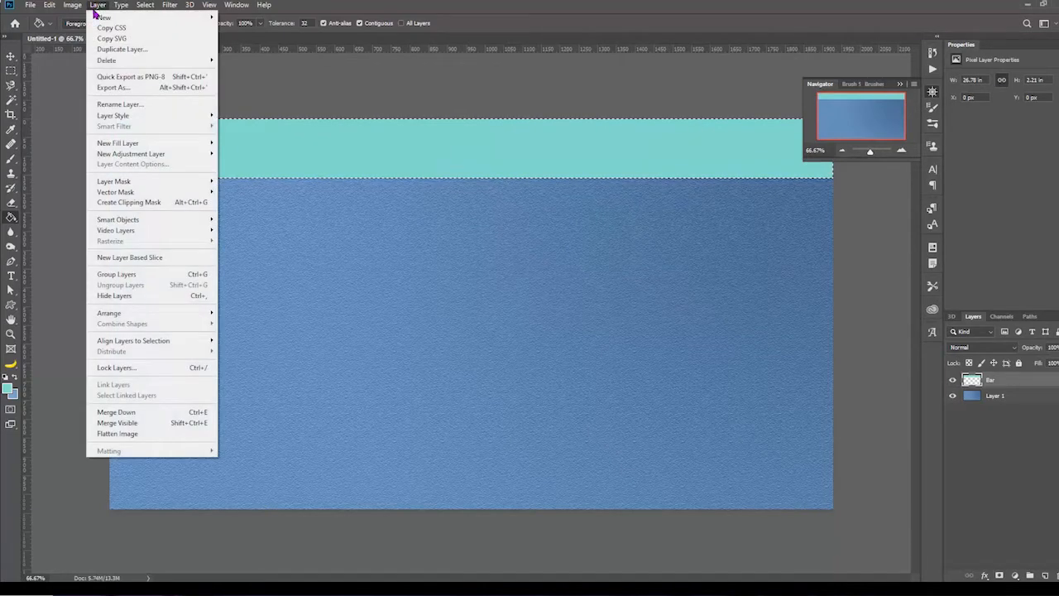
mouse_move(111, 122)
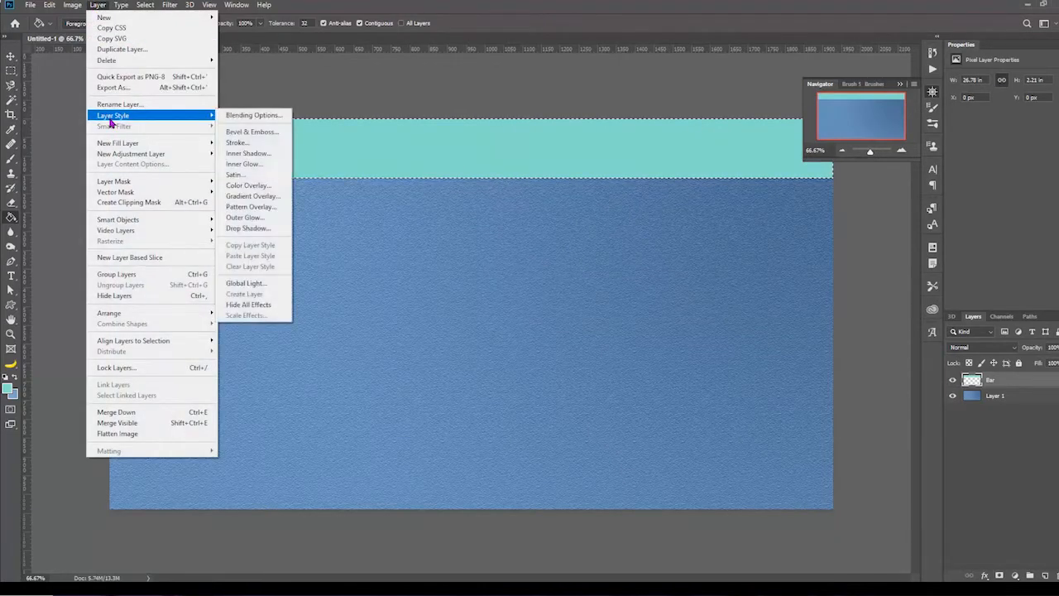
click(251, 132)
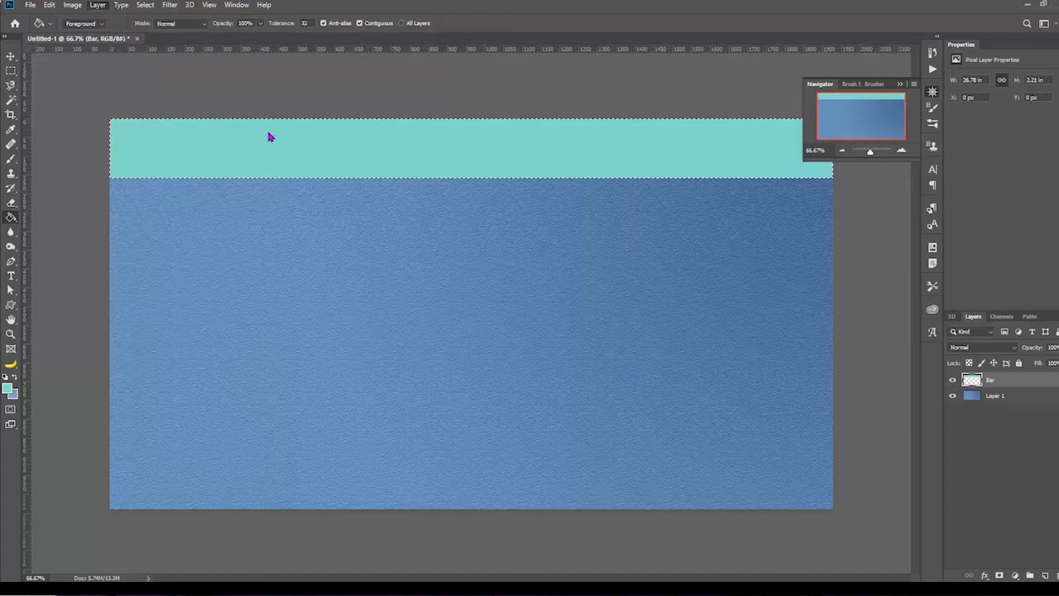
drag(338, 73, 447, 225)
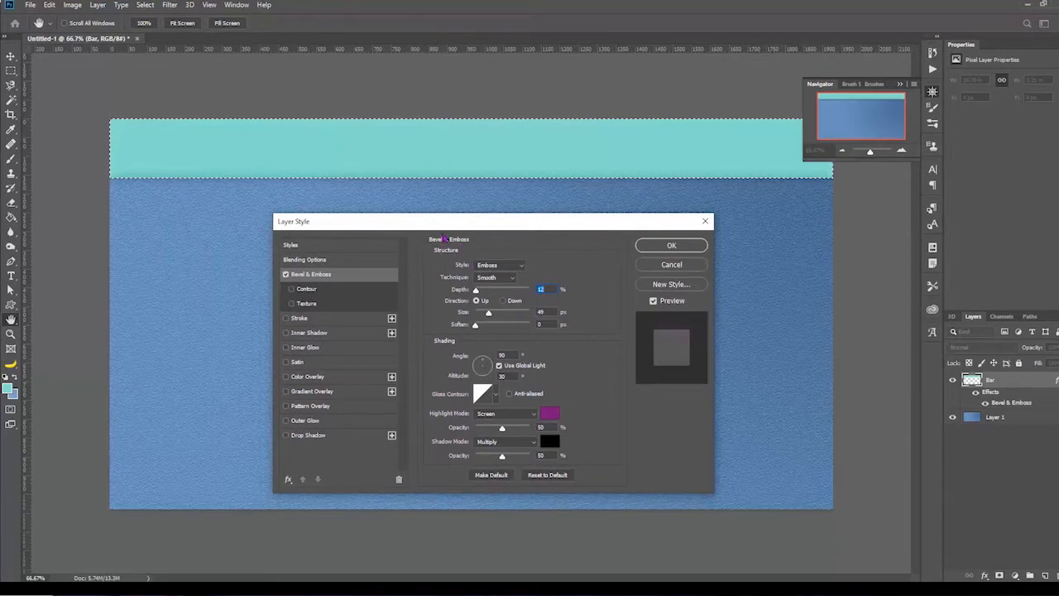
drag(420, 225, 459, 128)
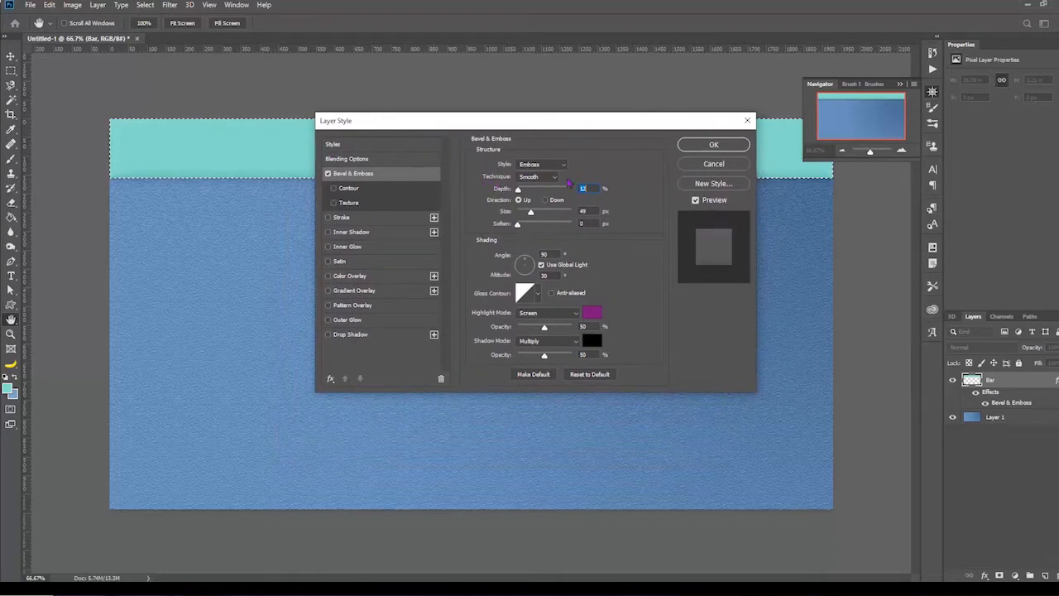
click(557, 167)
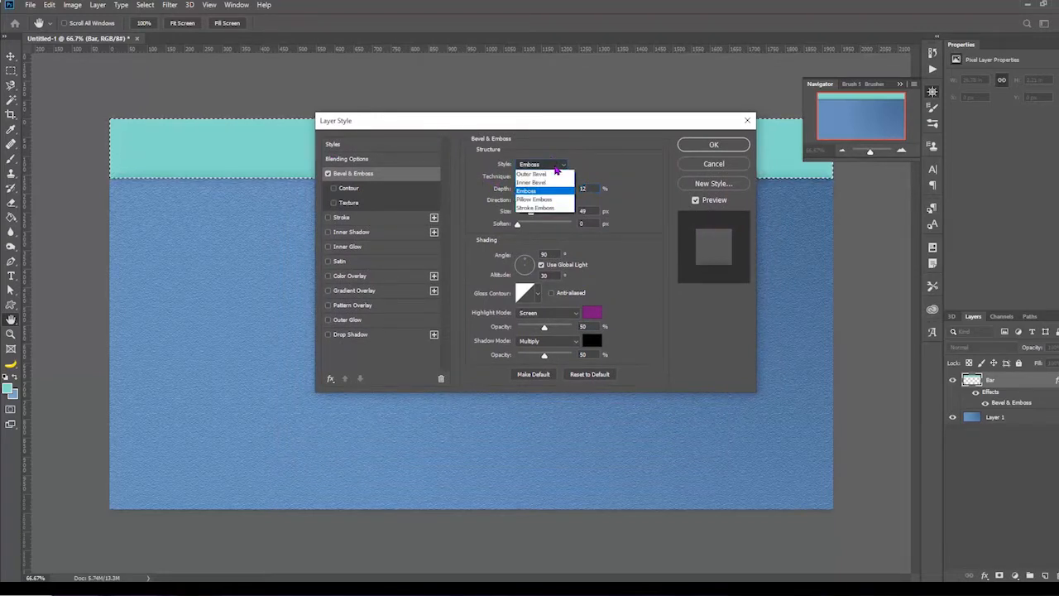
click(539, 192)
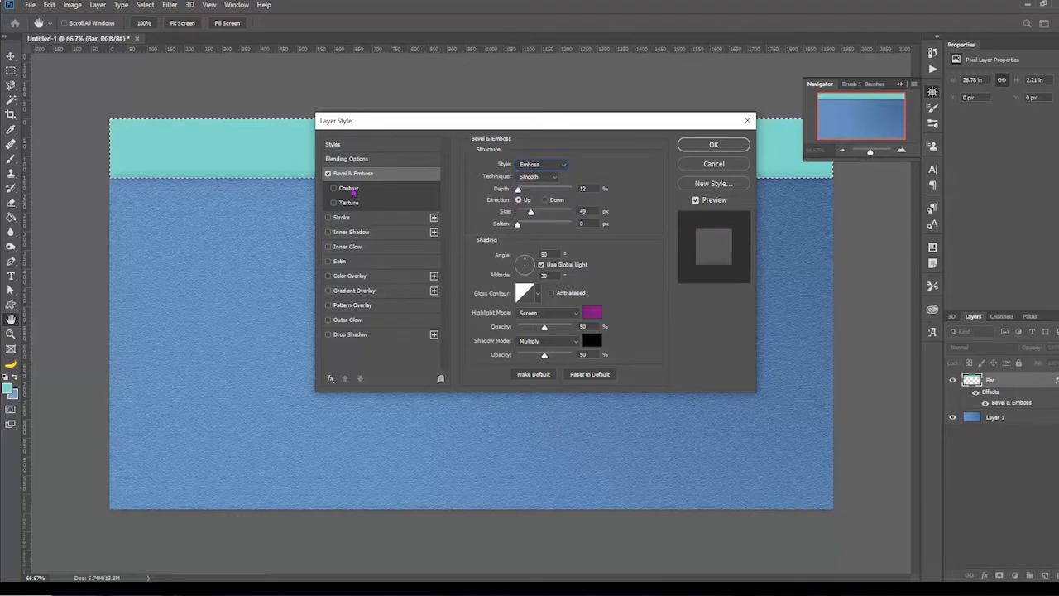
Step: Enable the bevel's Contour, compare the Cone shape and settle on Cone - Inverted
click(352, 189)
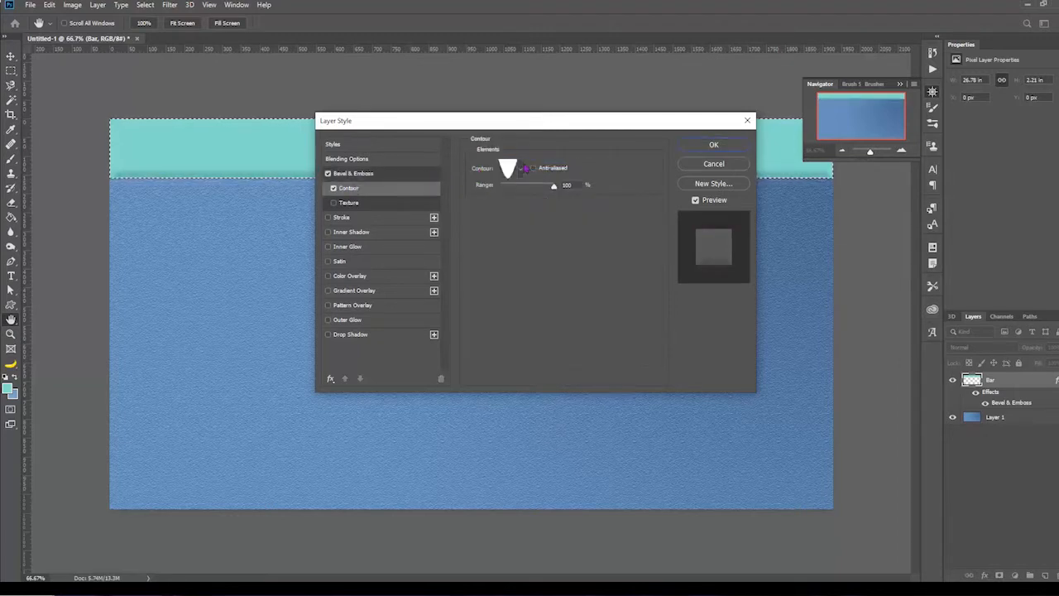
click(522, 169)
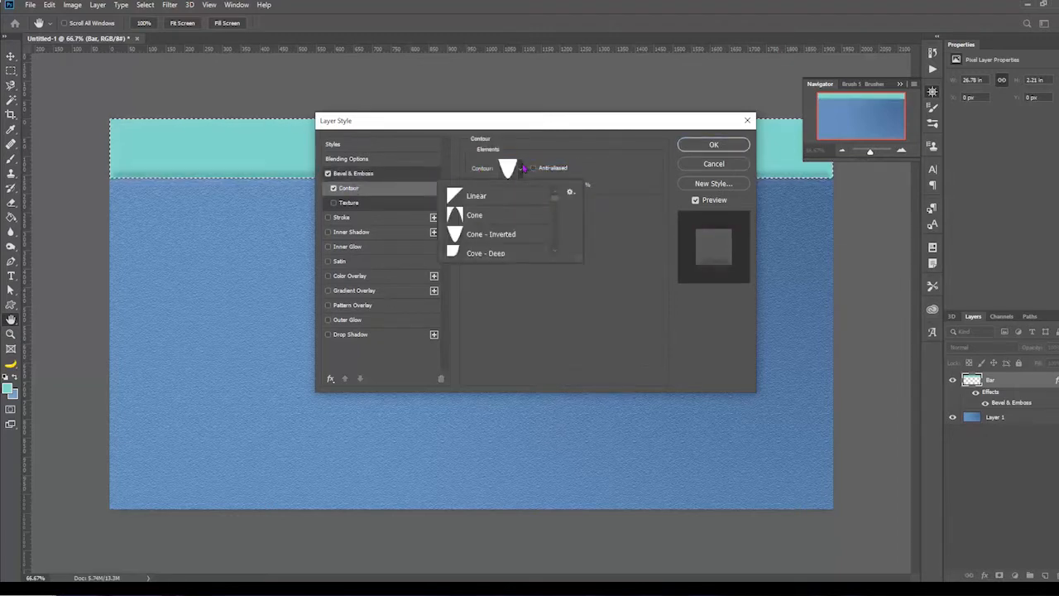
click(489, 218)
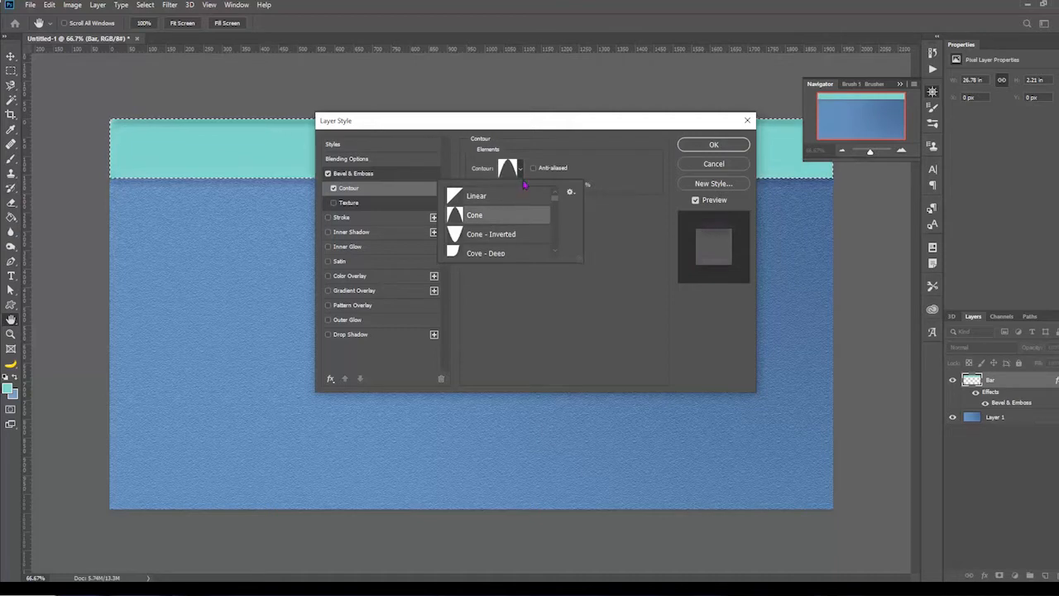
click(519, 169)
click(519, 169)
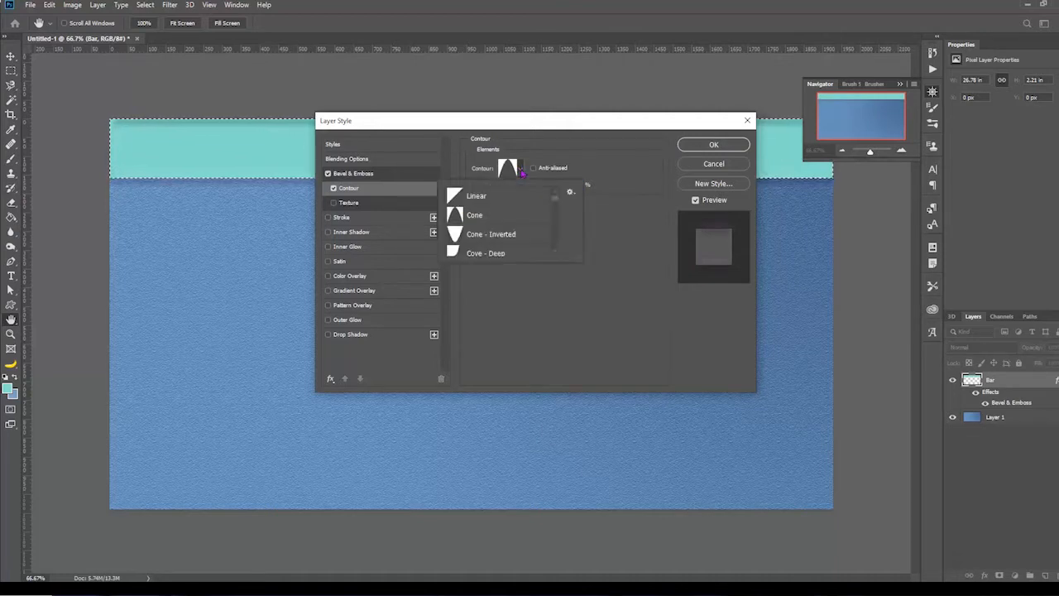
click(496, 233)
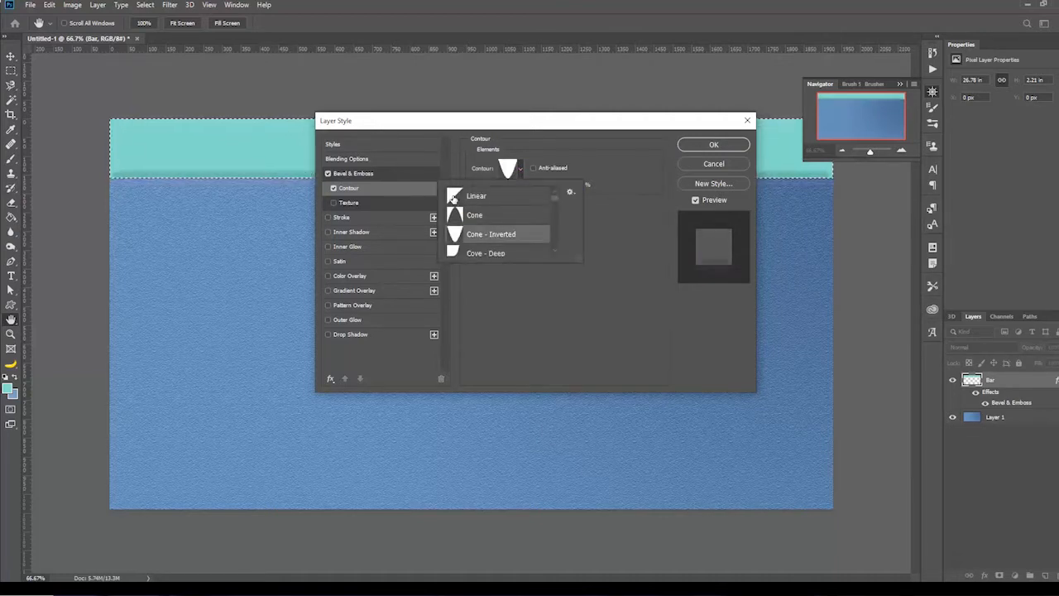
Step: Add a black Multiply drop shadow to Bar at 90° with 50% opacity, 25 px distance, 13% spread and 51 px size, and apply the styles
click(354, 336)
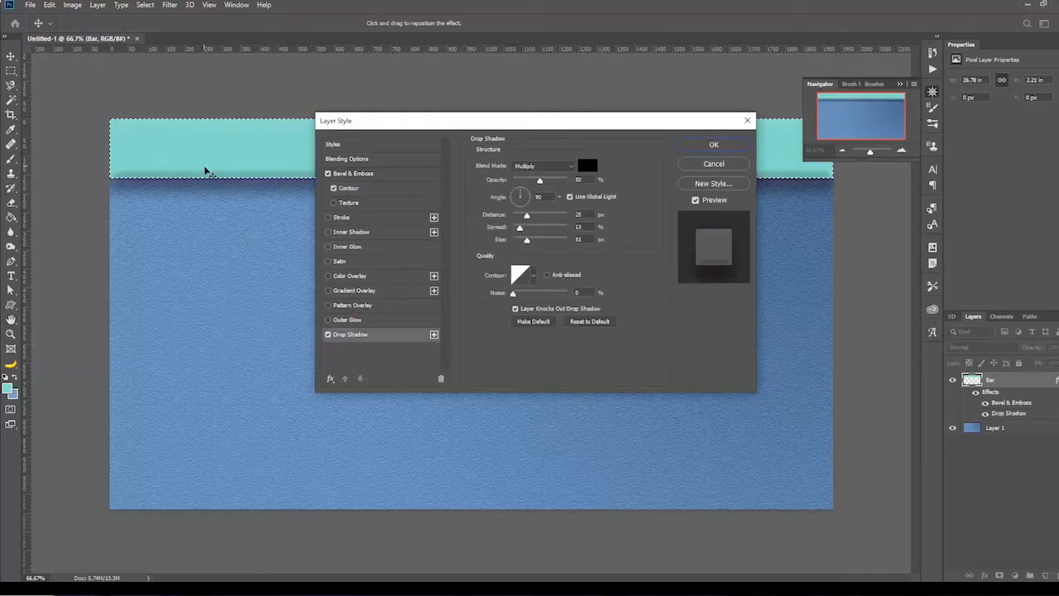
double_click(539, 196)
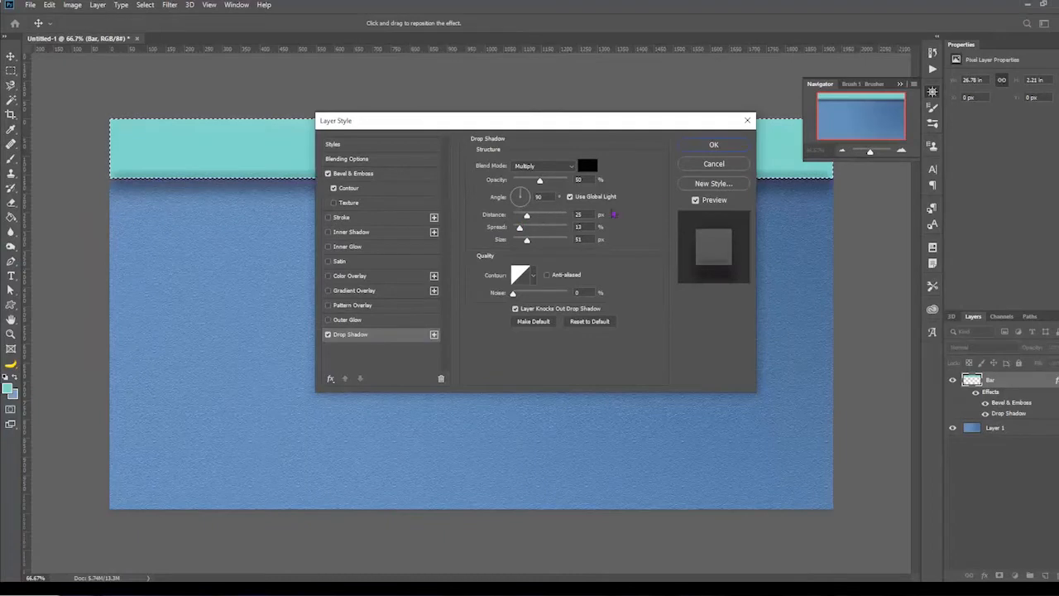
click(704, 149)
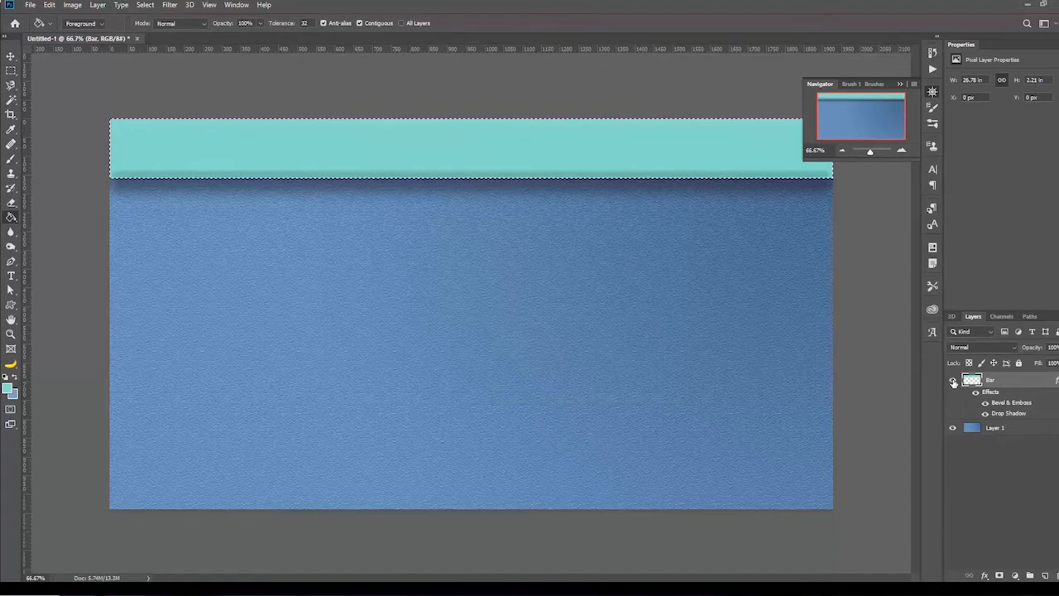
Step: Hide the Bar layer, make Layer 1 active and clear the strip selection
click(952, 380)
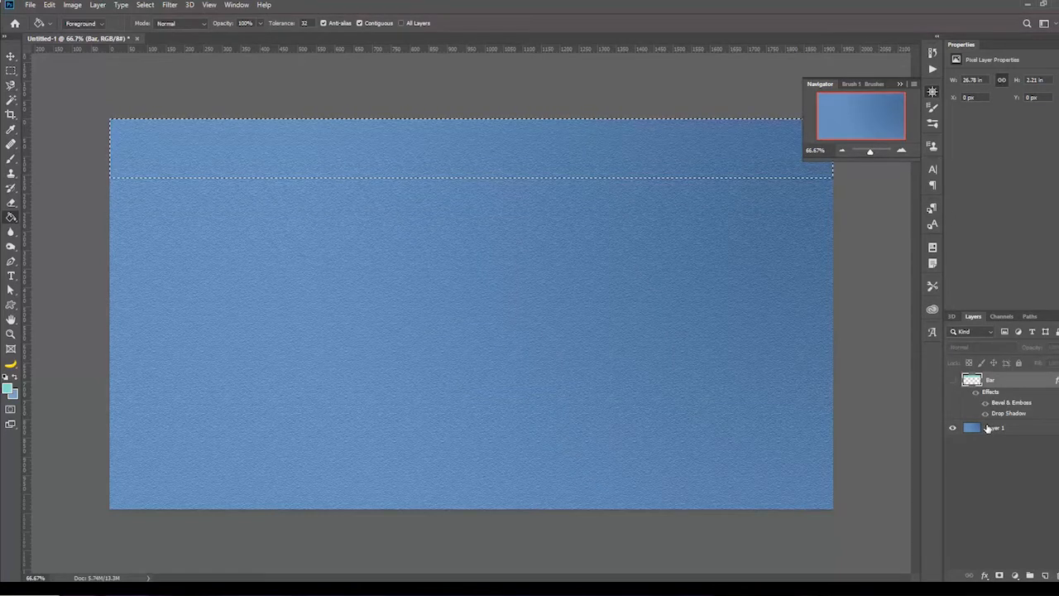
click(984, 429)
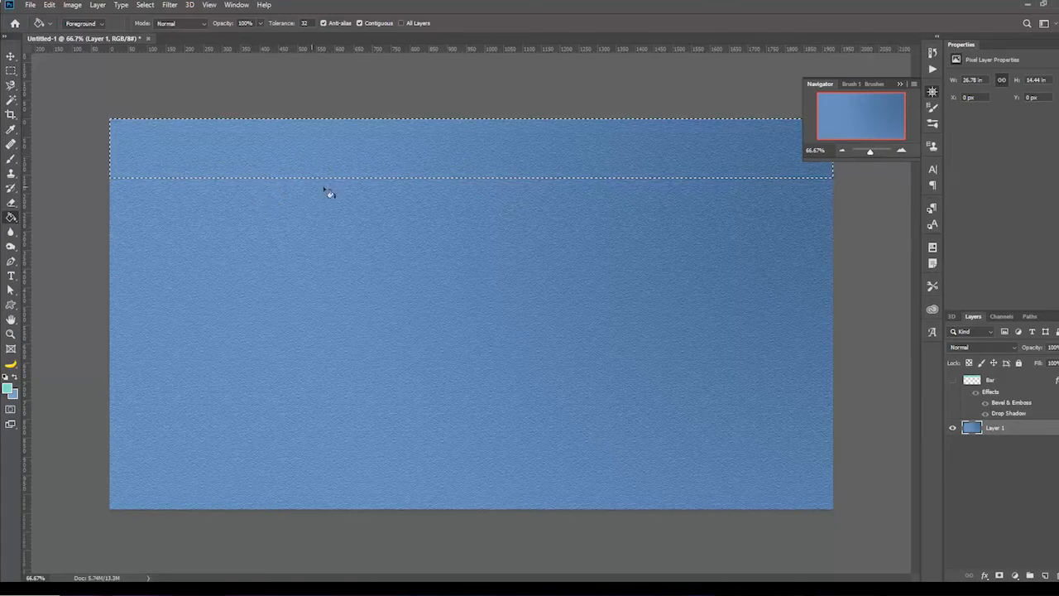
click(145, 5)
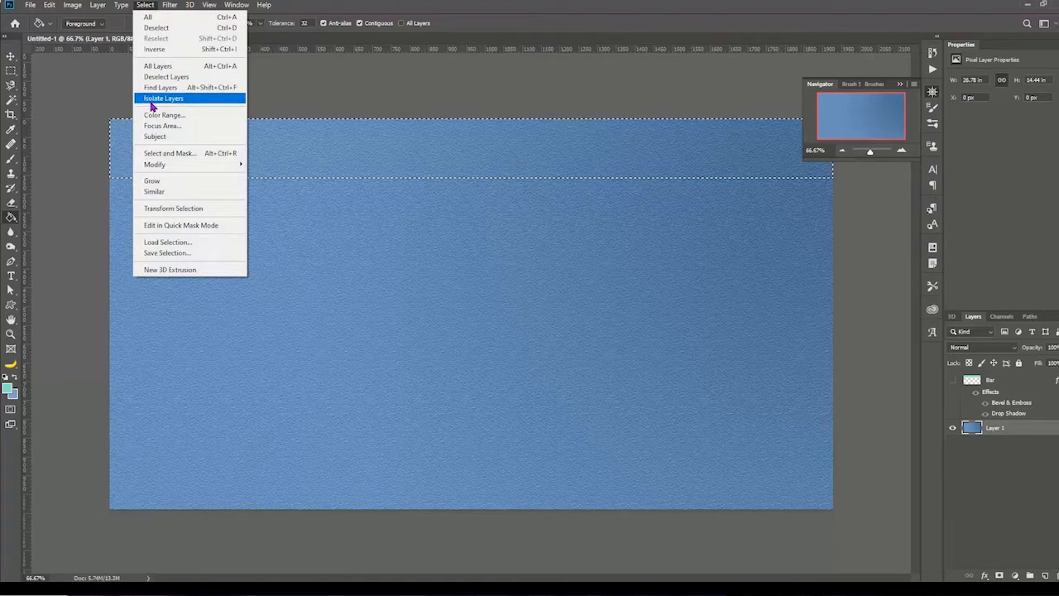
click(163, 28)
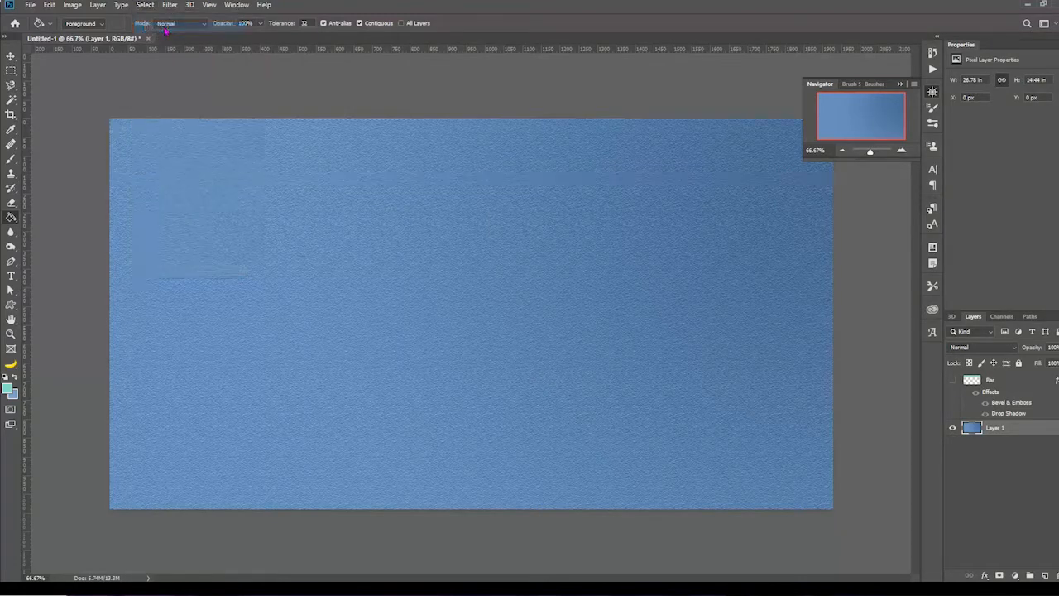
Step: Export the visible background with Save for Web (Legacy) as PNG-8, replacing background.png in the Photoshop Layout folder
click(31, 5)
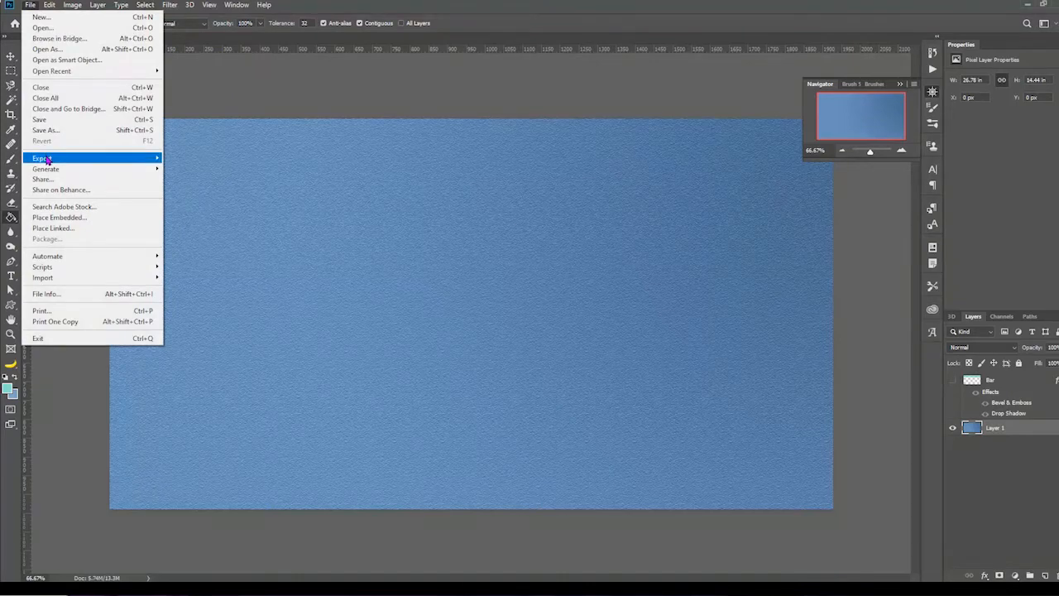
mouse_move(50, 158)
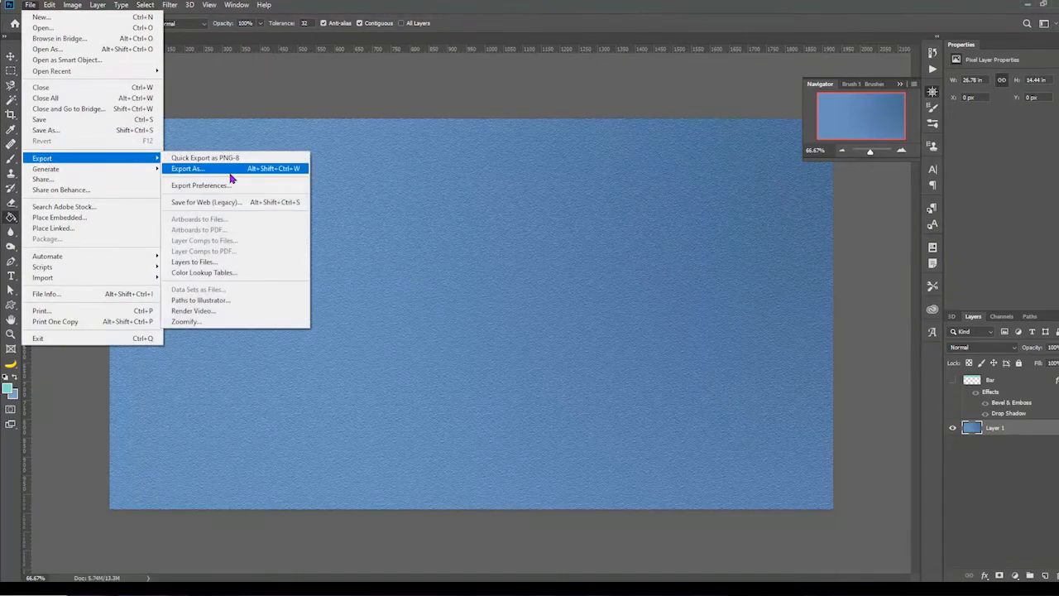
click(276, 206)
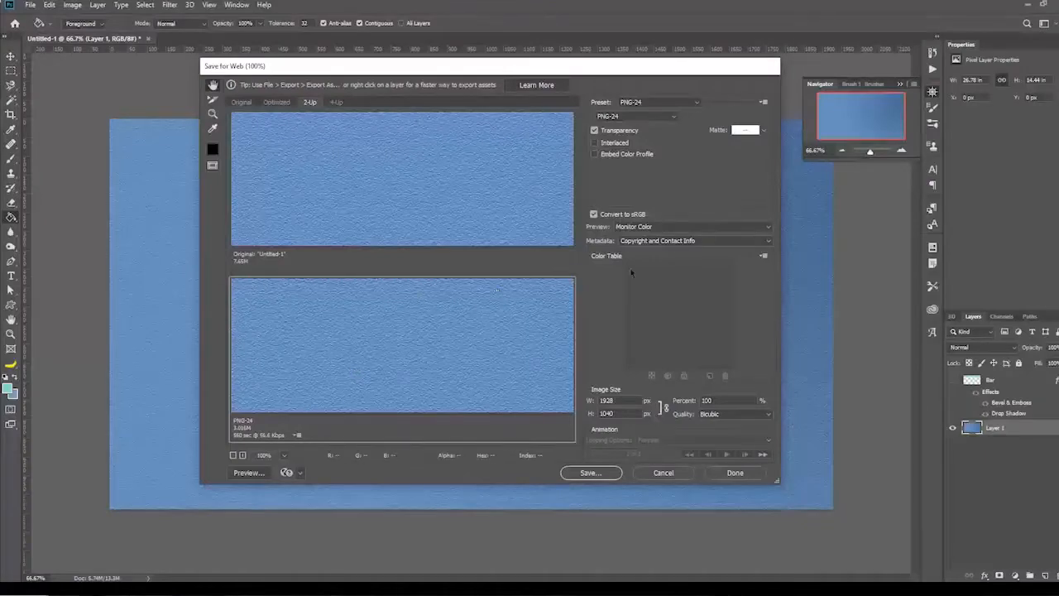
click(671, 118)
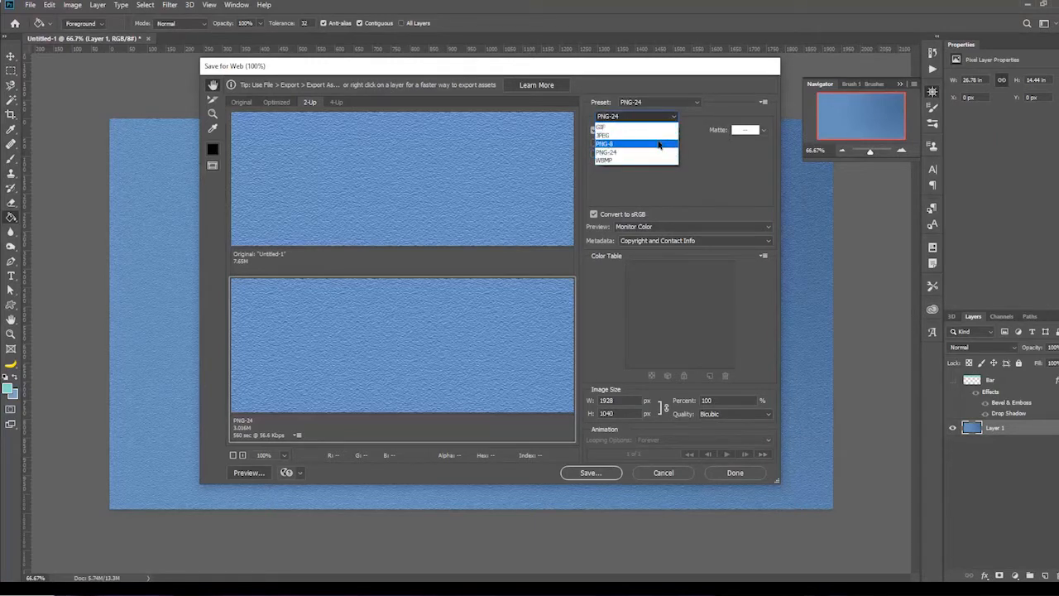
click(659, 144)
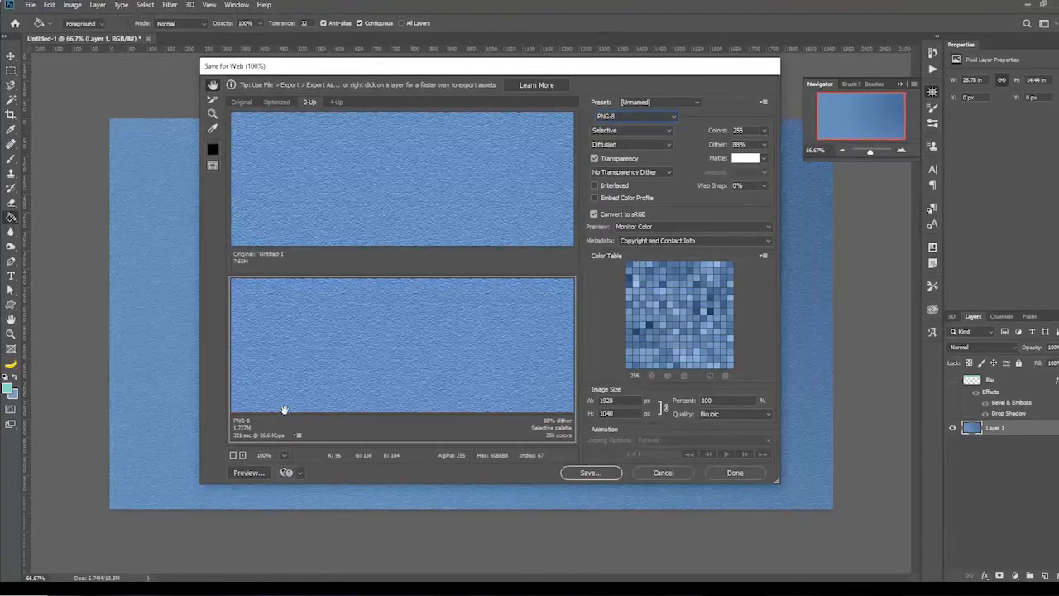
click(591, 473)
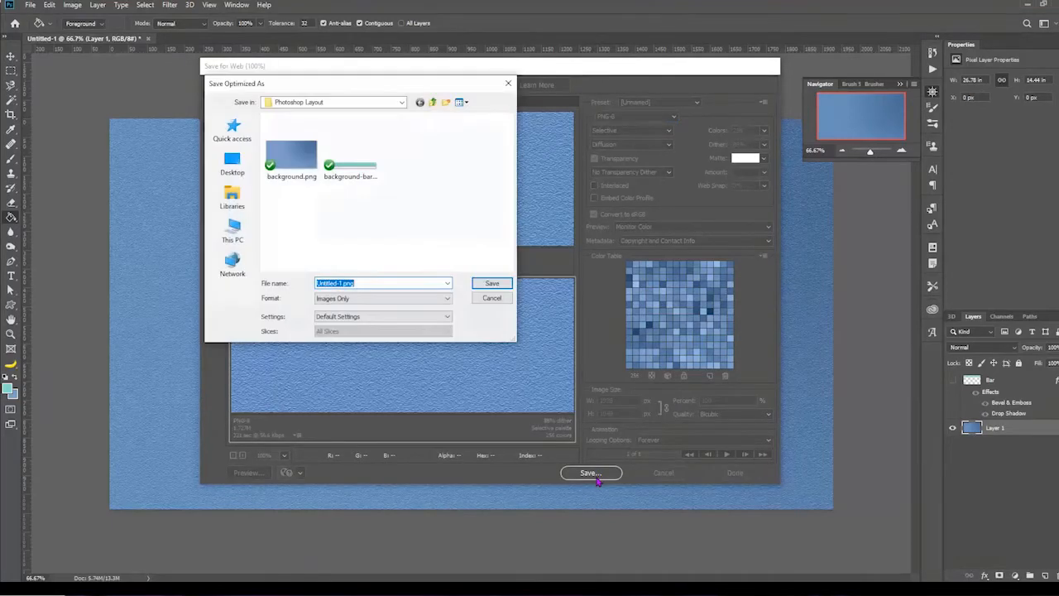
click(291, 162)
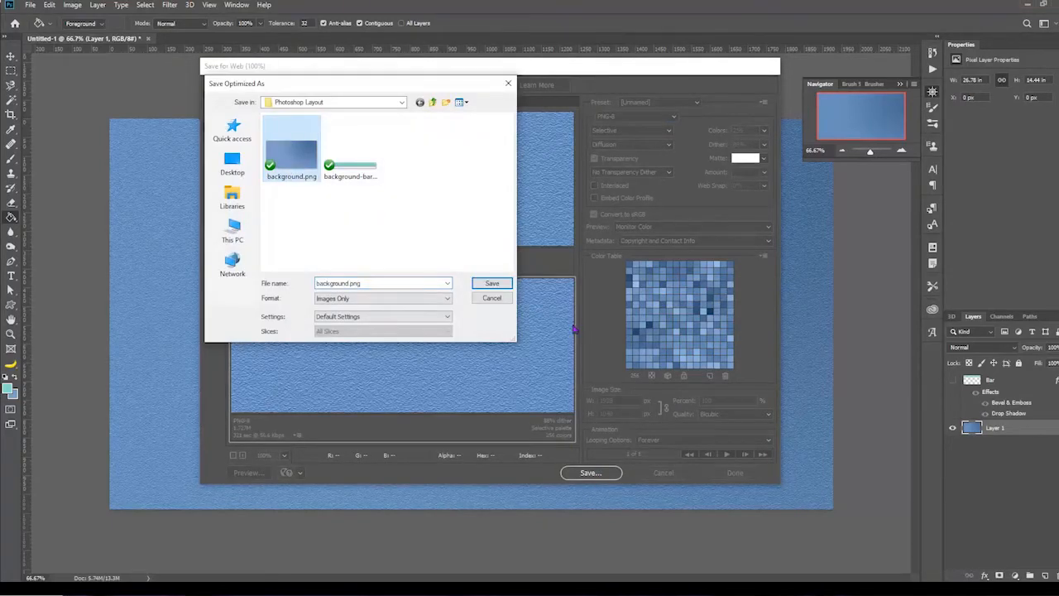
click(492, 283)
click(610, 287)
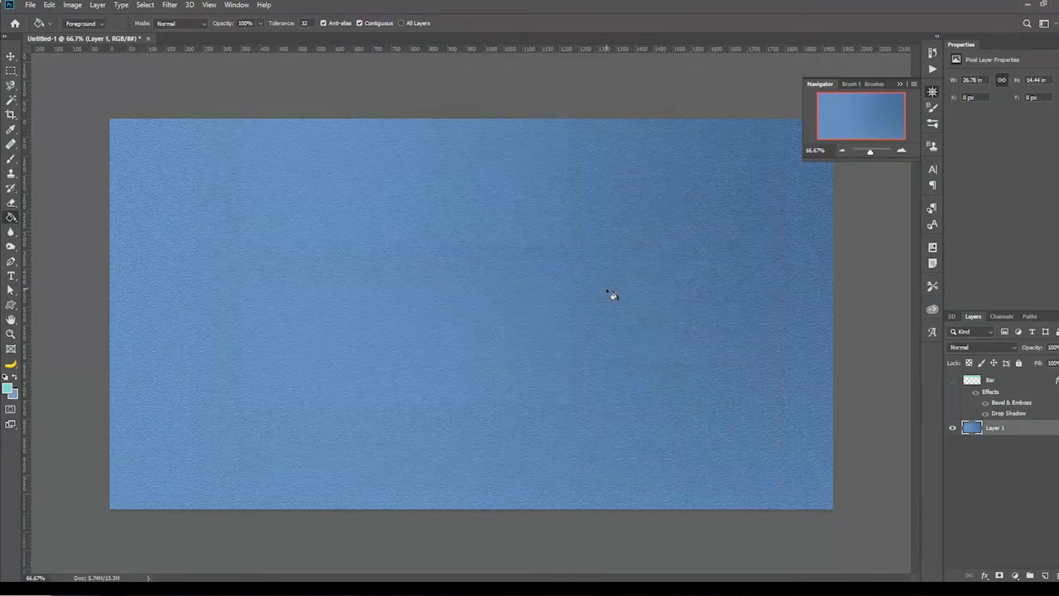
Step: Show the Bar layer, hide Layer 1, and inspect the bar's shadow in the Save for Web (Legacy) preview
click(953, 381)
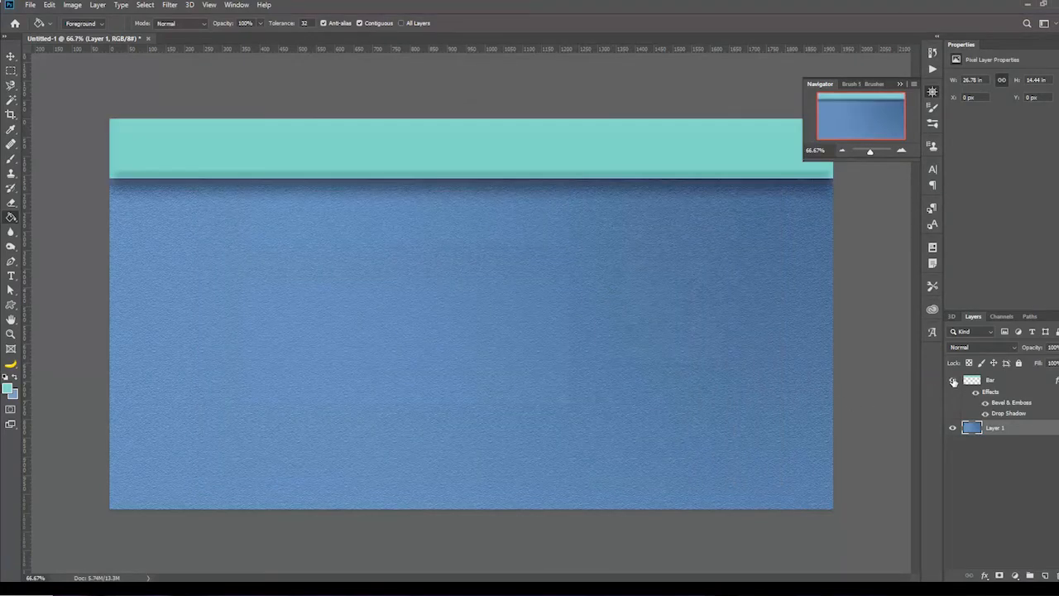
click(952, 428)
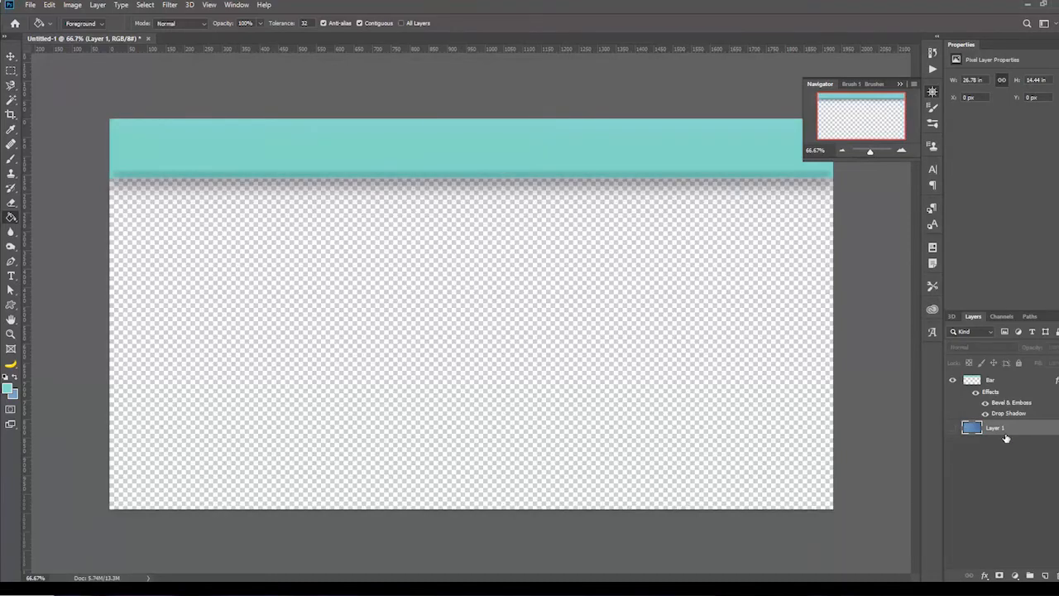
click(32, 6)
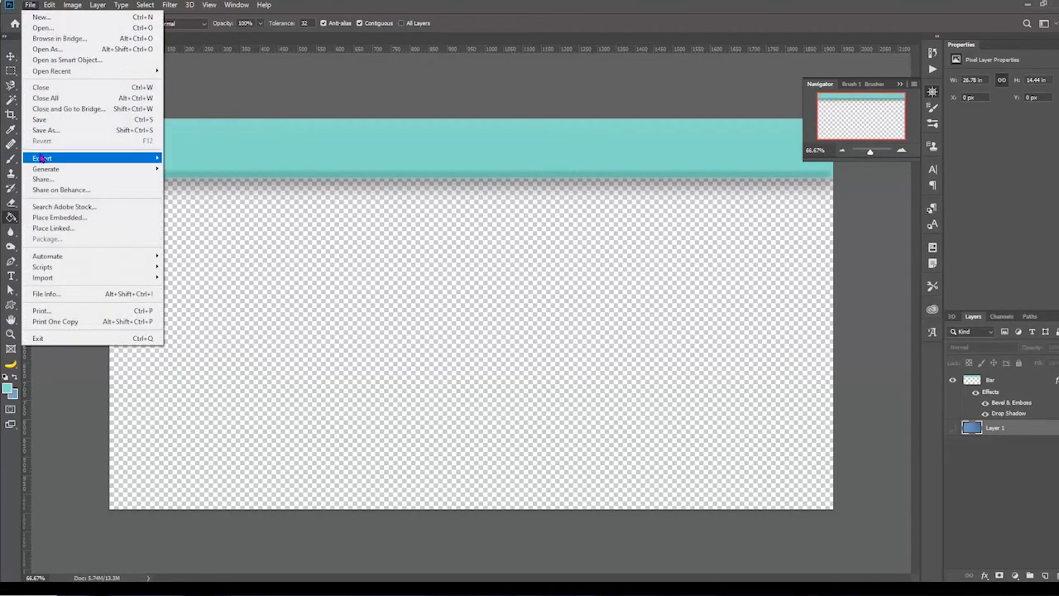
mouse_move(114, 159)
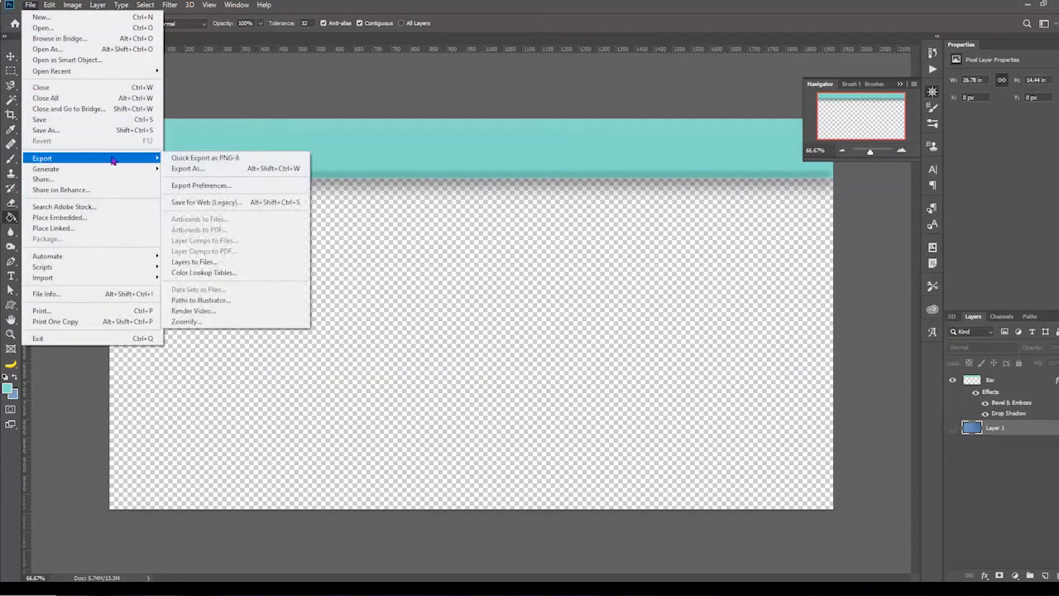
click(221, 202)
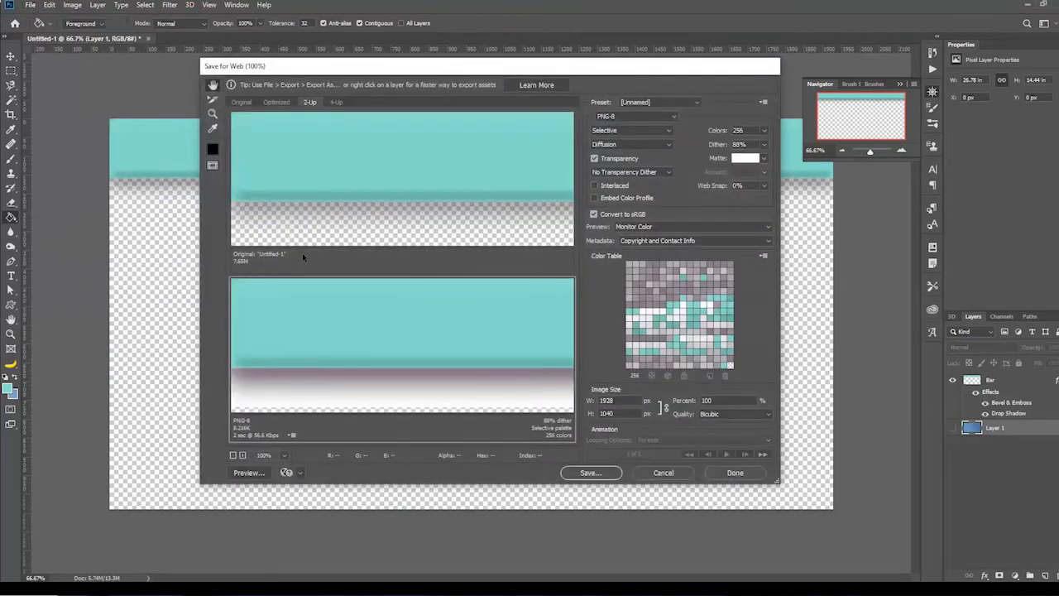
drag(456, 229, 457, 172)
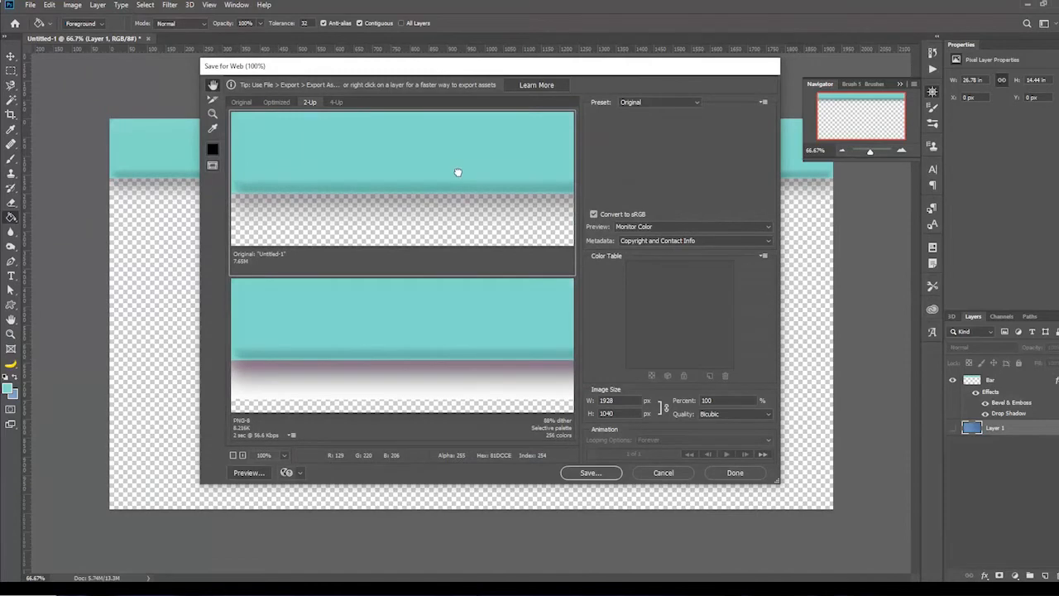
drag(421, 407, 430, 375)
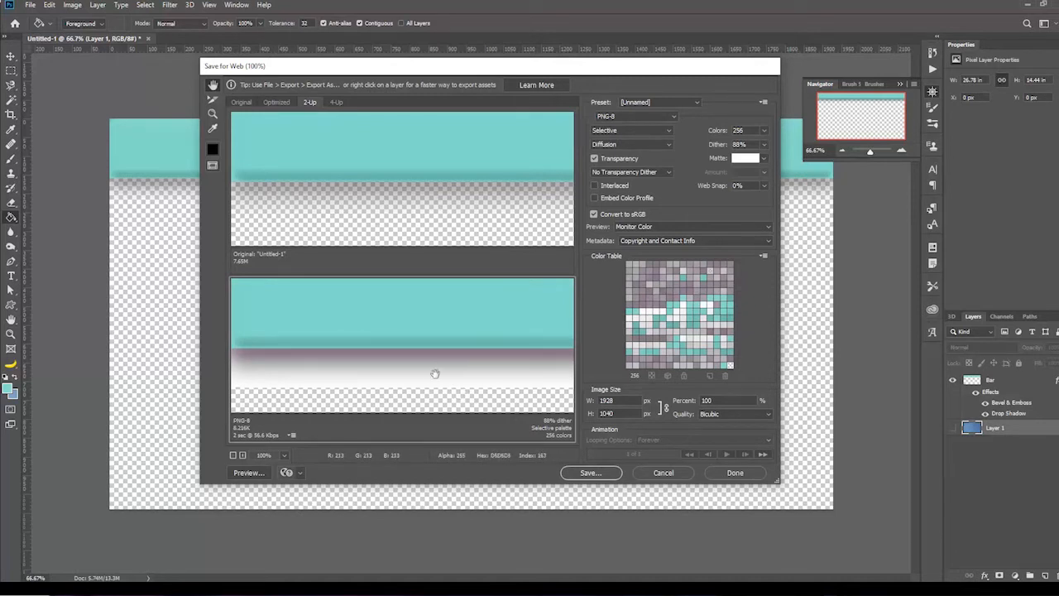
drag(441, 385, 427, 386)
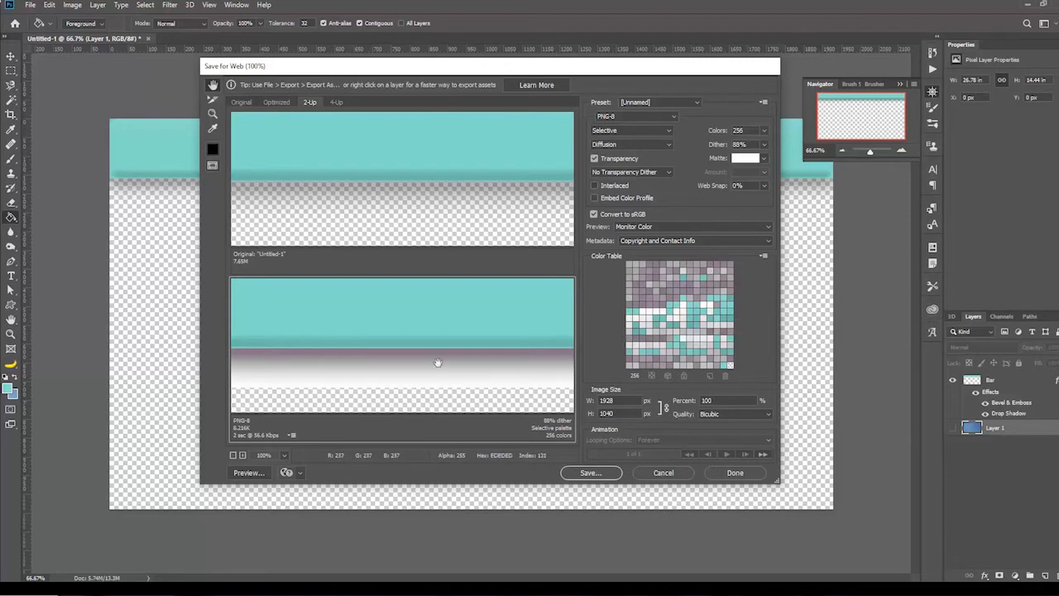
Step: Set the export format to PNG-24 and save the bar image as background-bar.png, replacing the existing file
click(633, 116)
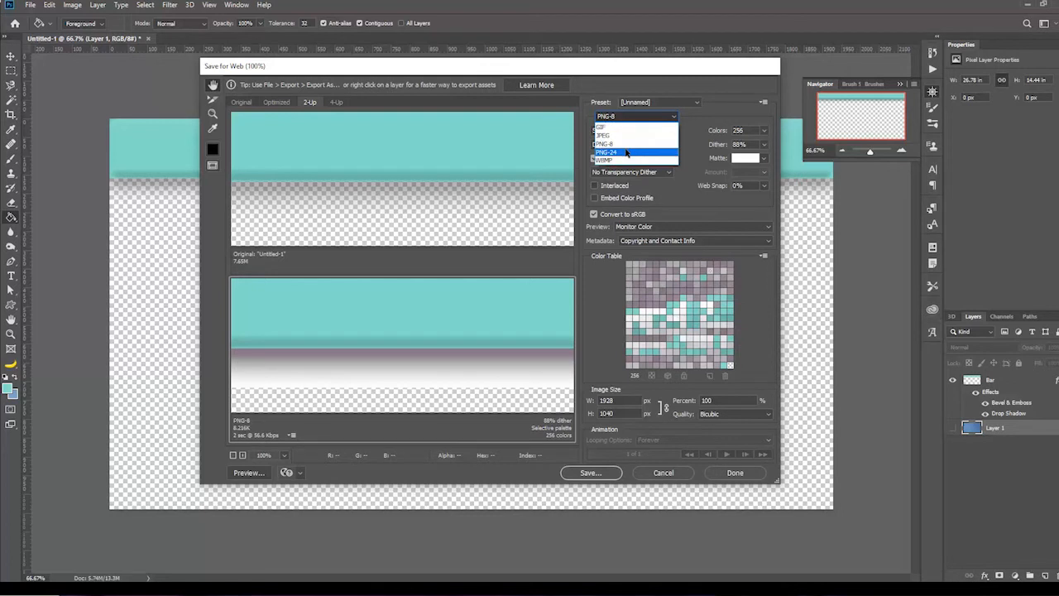
click(627, 154)
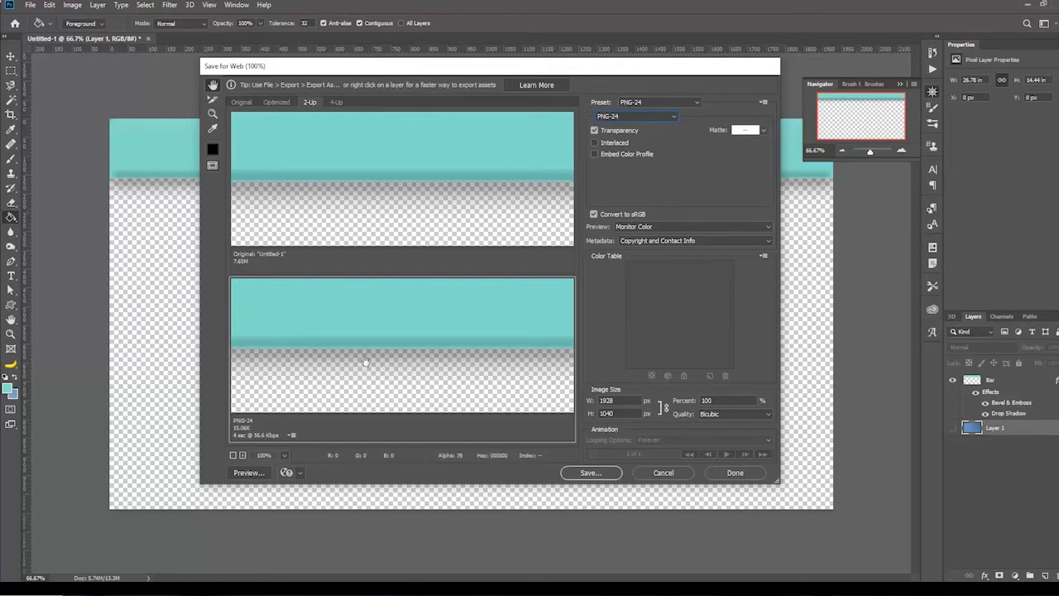
click(590, 472)
click(361, 171)
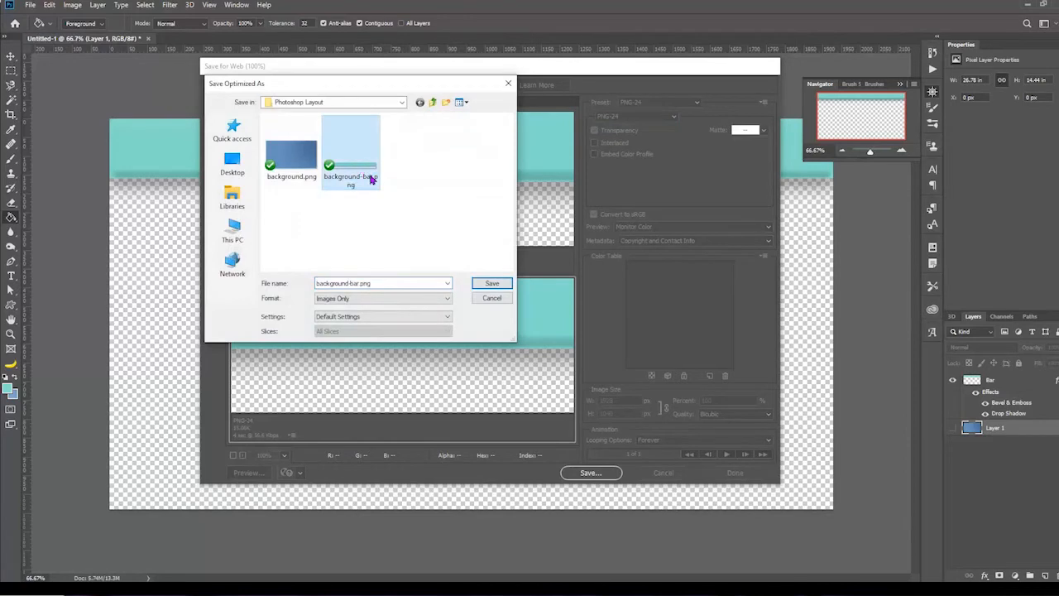
click(491, 282)
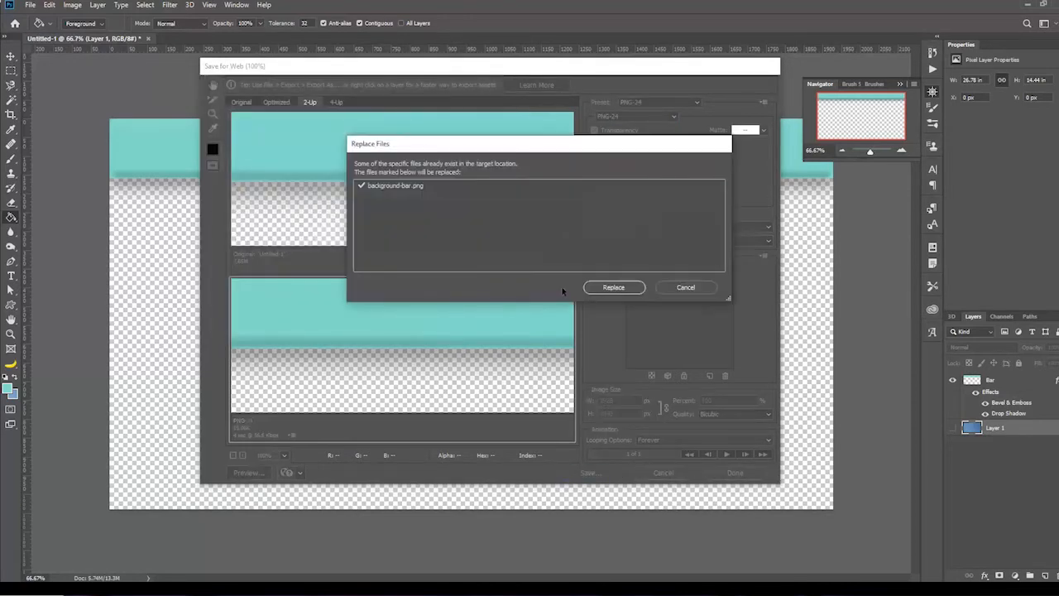
click(593, 288)
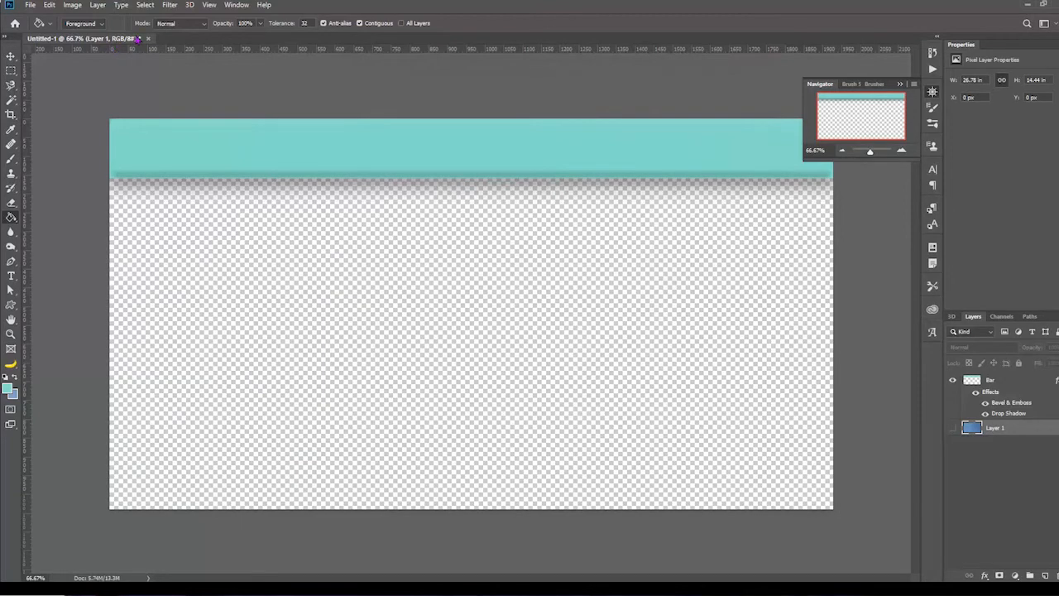
Step: Open background-bar.png from the Photoshop Layout folder and close the Untitled-1 document
click(29, 5)
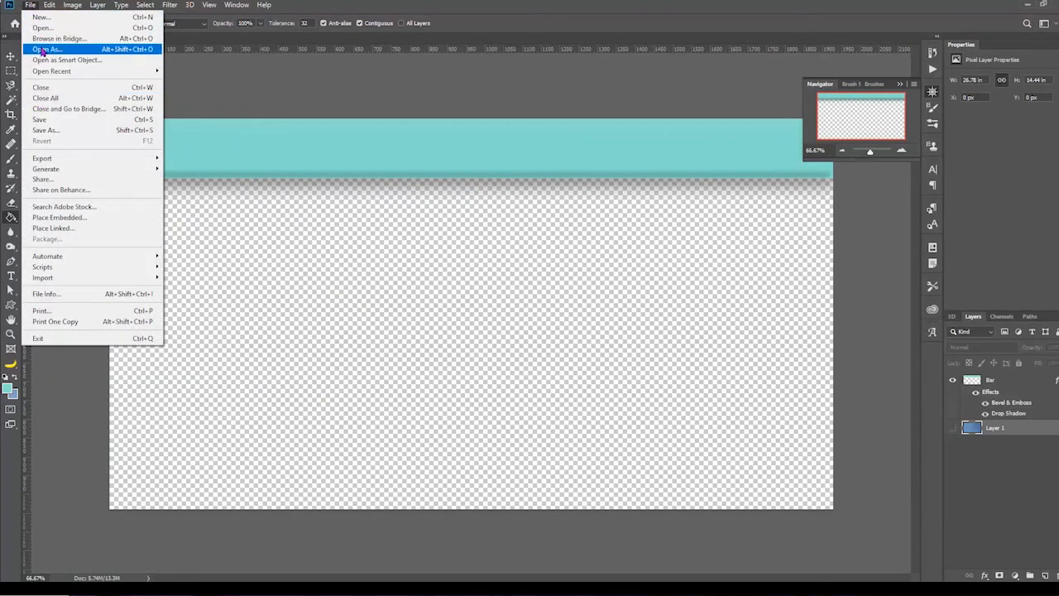
click(41, 28)
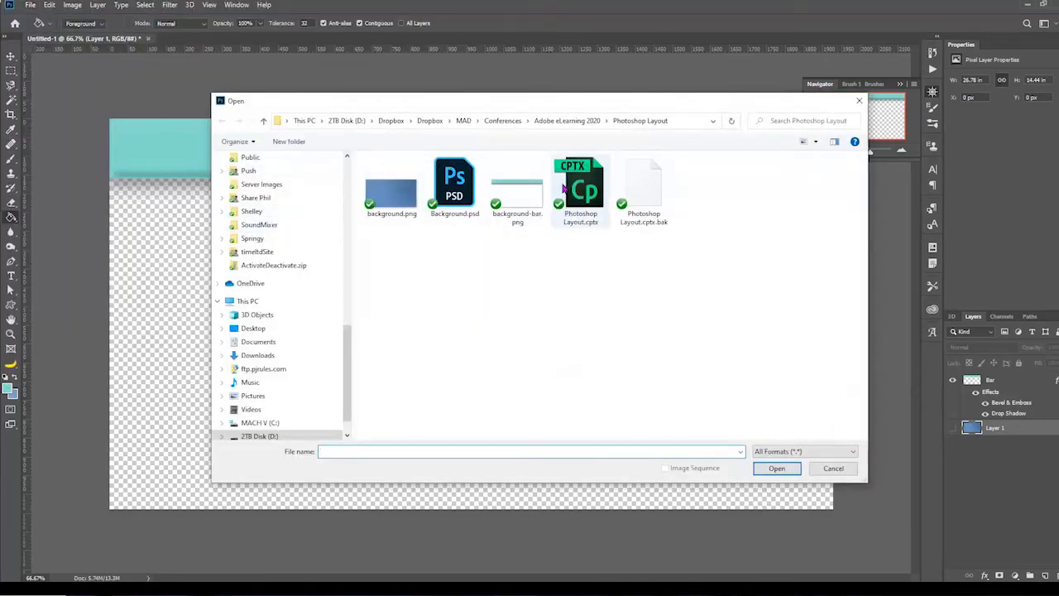
double_click(522, 194)
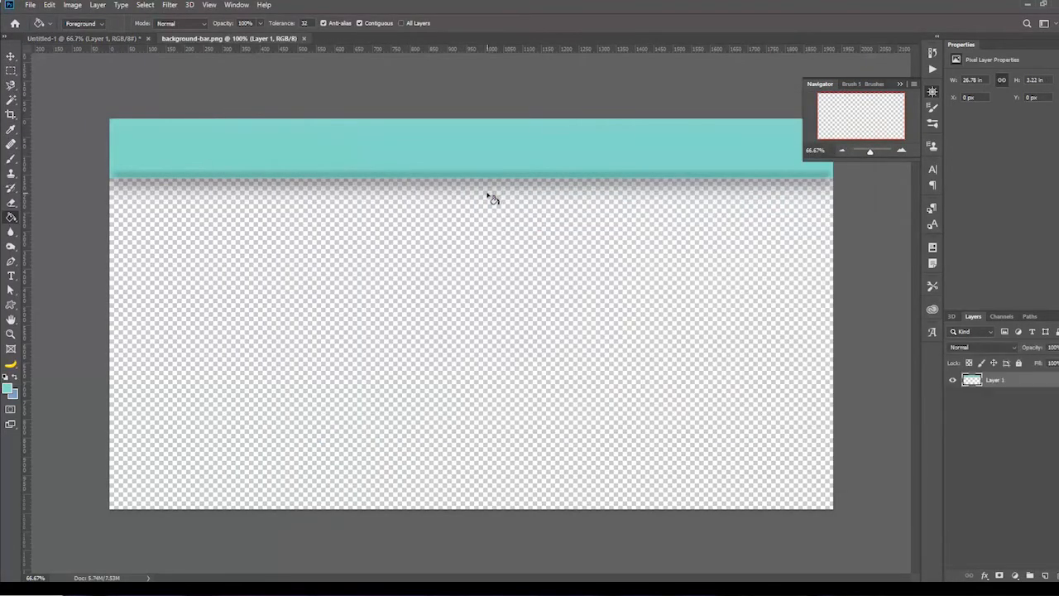
click(147, 39)
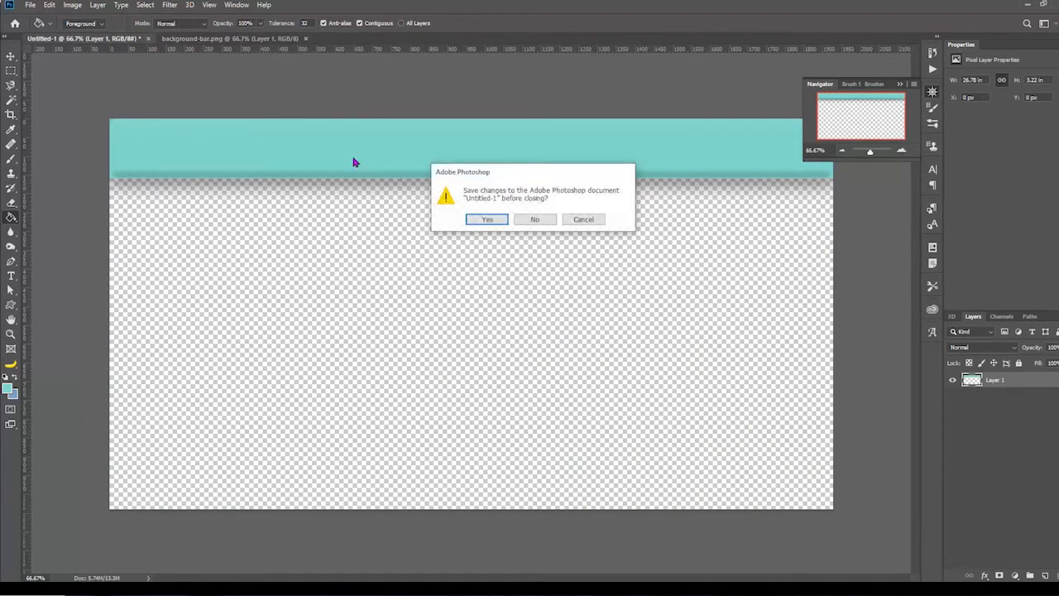
click(486, 219)
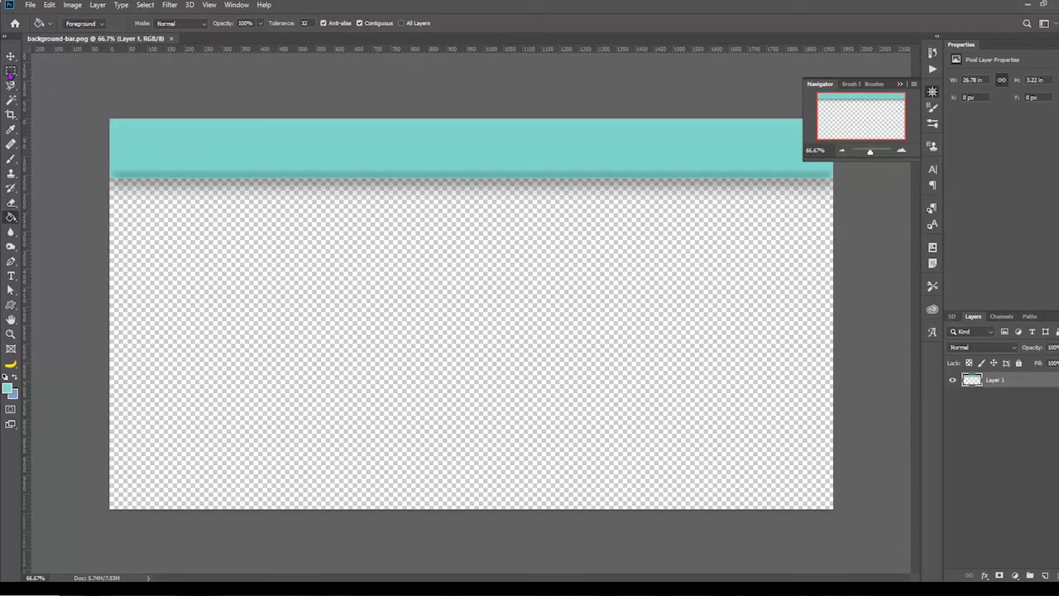
Step: Crop the empty area beneath the bar's shadow at full canvas width and save background-bar.png
click(11, 115)
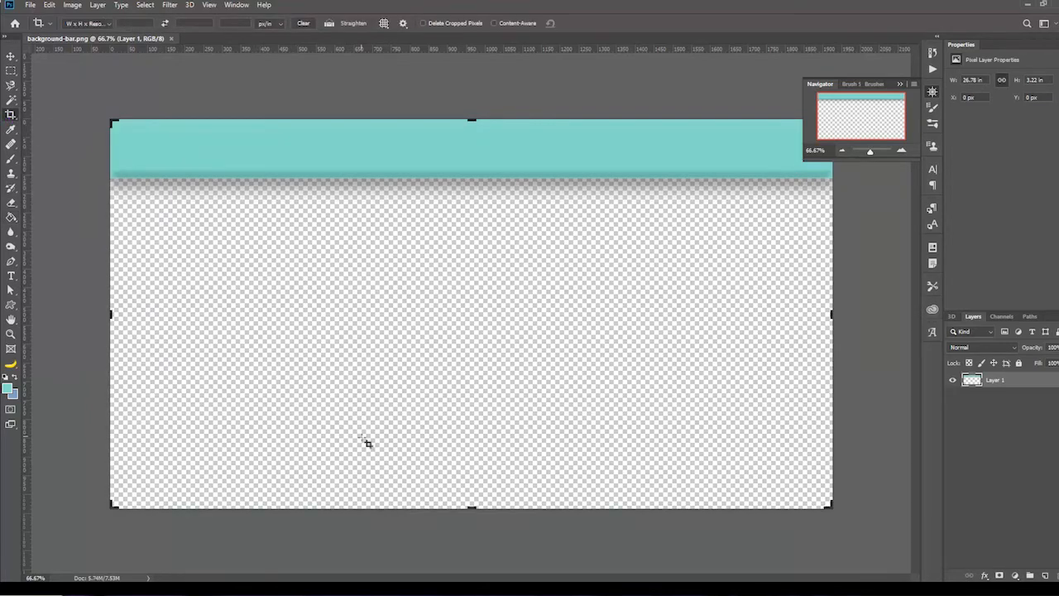
drag(471, 508, 471, 354)
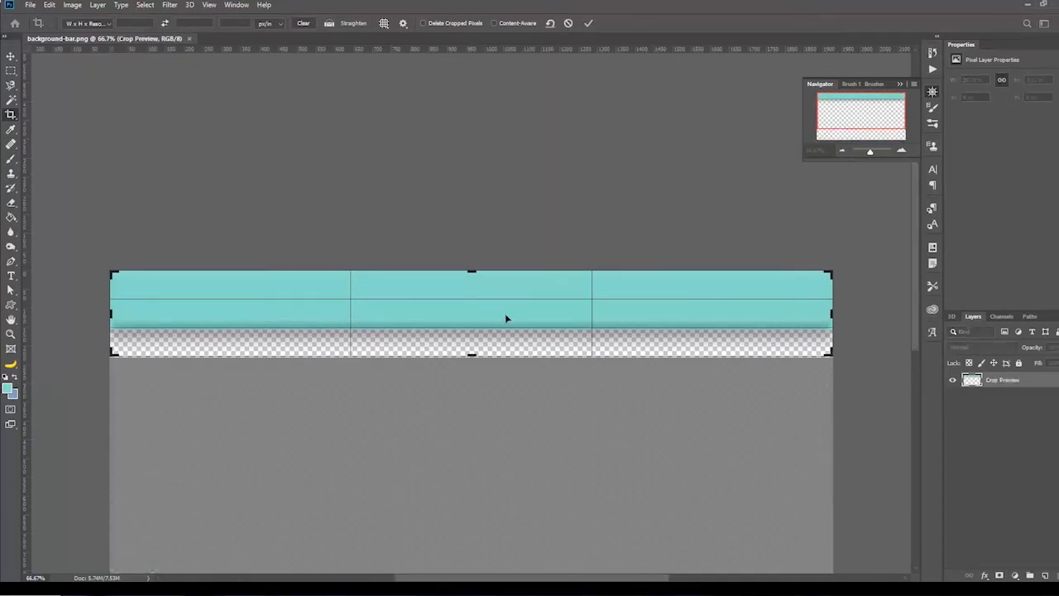
click(588, 23)
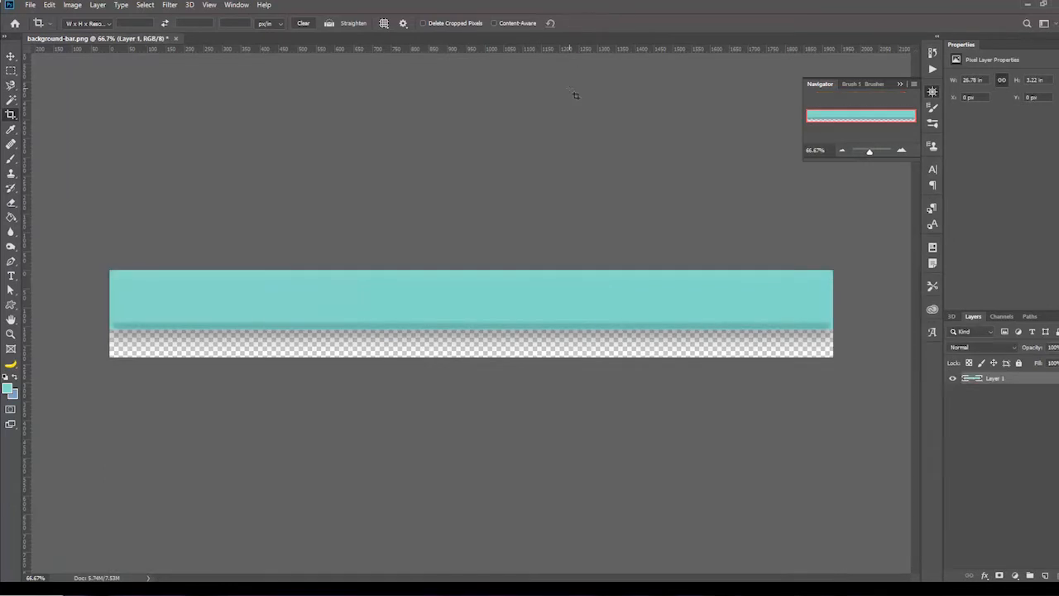
click(32, 5)
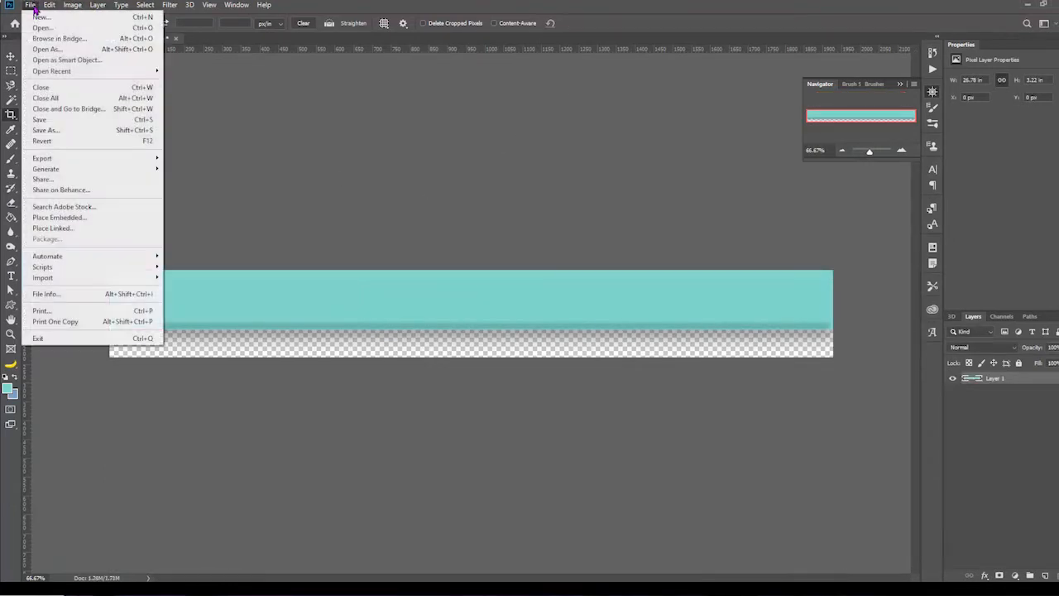
click(43, 121)
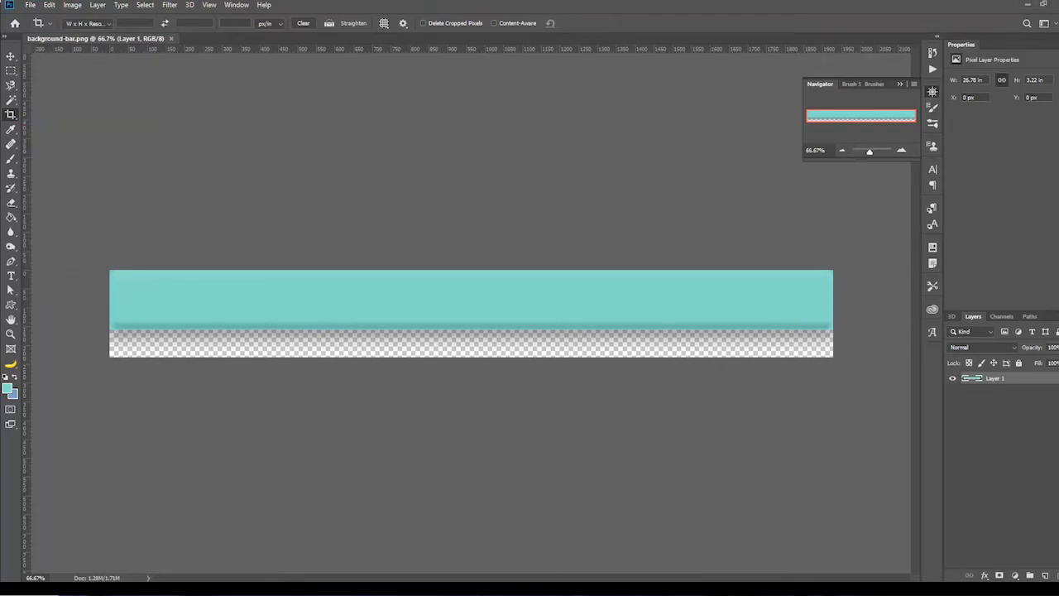
Step: Switch to the Photoshop Layout.cptx project in Adobe Captivate and add a blank slide after slide 2
drag(1058, 25, 727, 26)
double_click(726, 26)
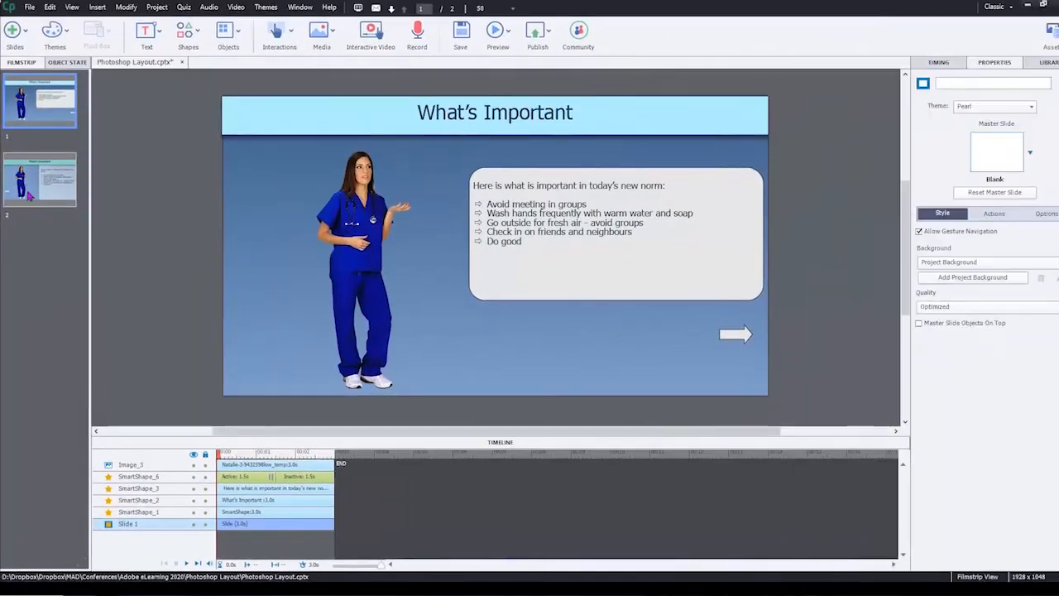
click(31, 191)
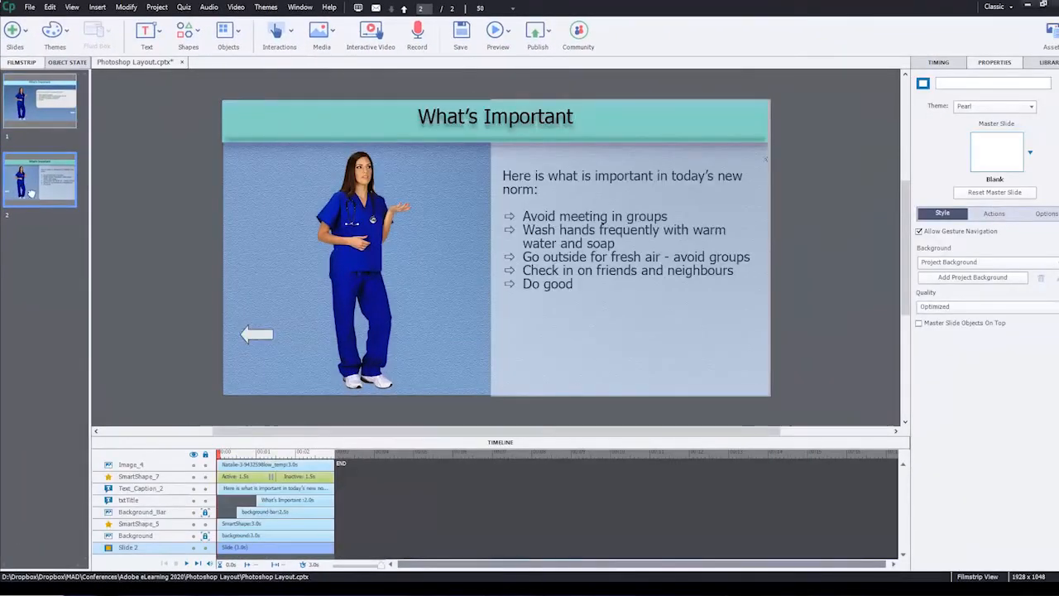
click(25, 33)
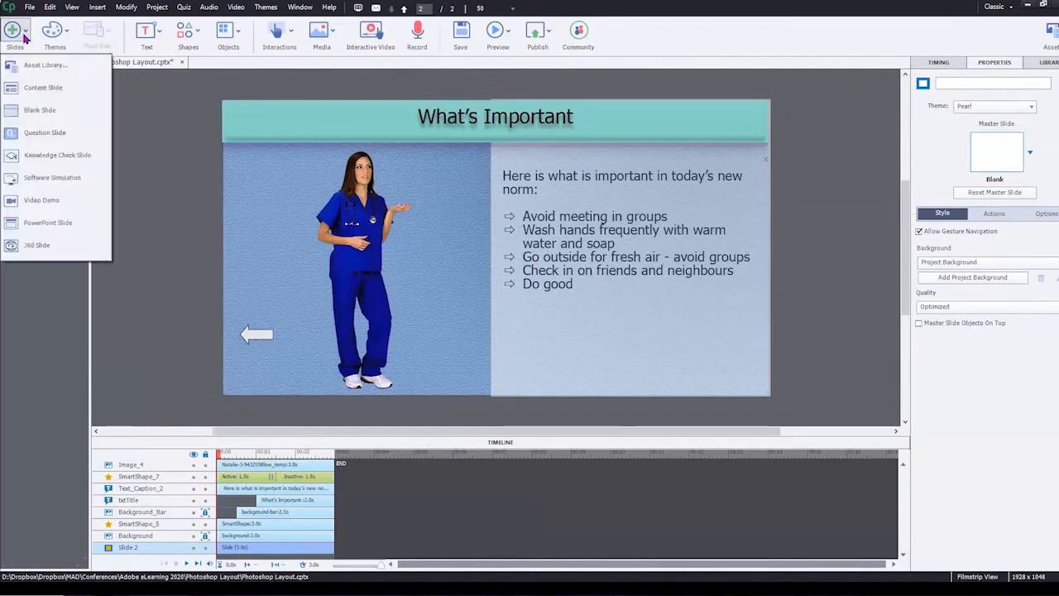
click(38, 110)
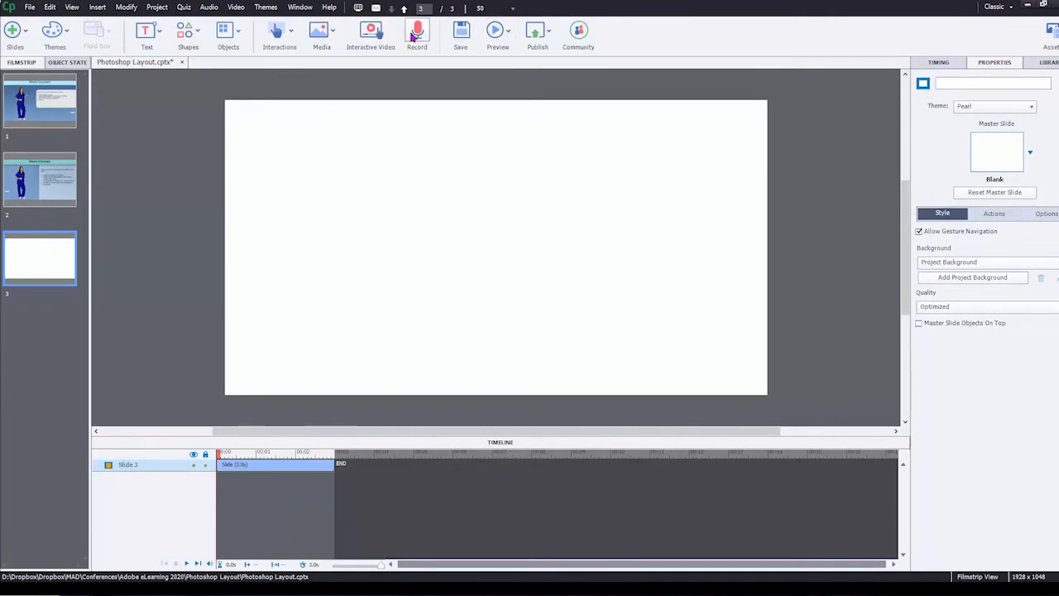
Step: Insert background.png from the Photoshop Layout folder onto slide 3 and position it over the slide area
click(341, 32)
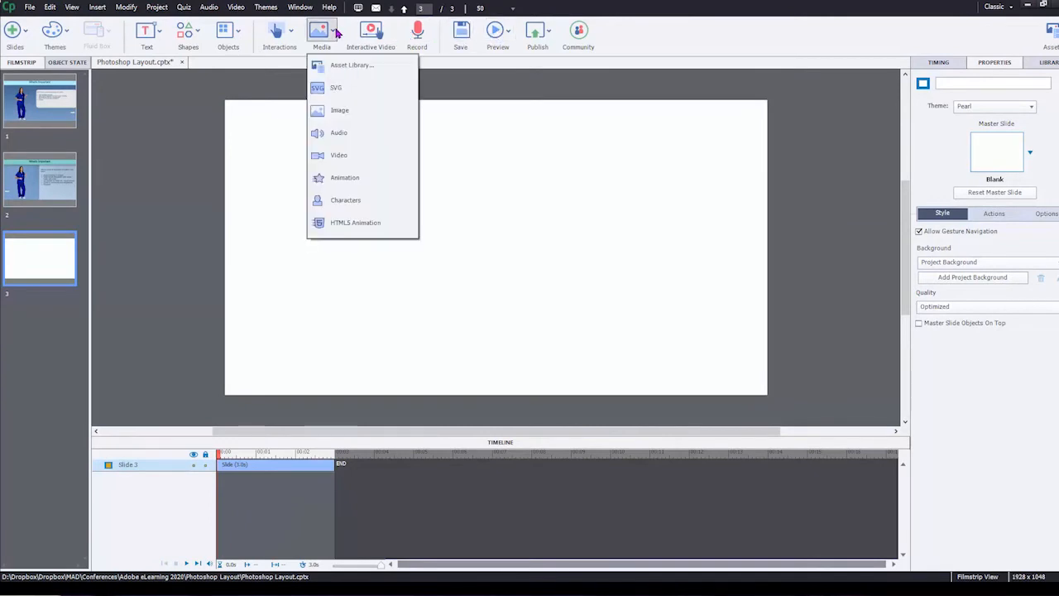
click(331, 88)
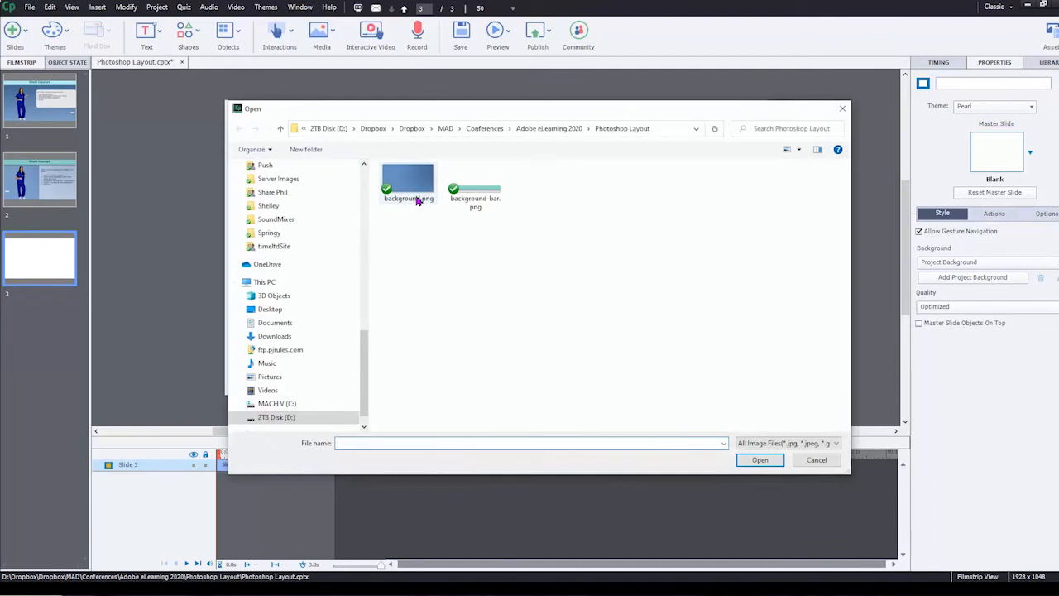
double_click(408, 184)
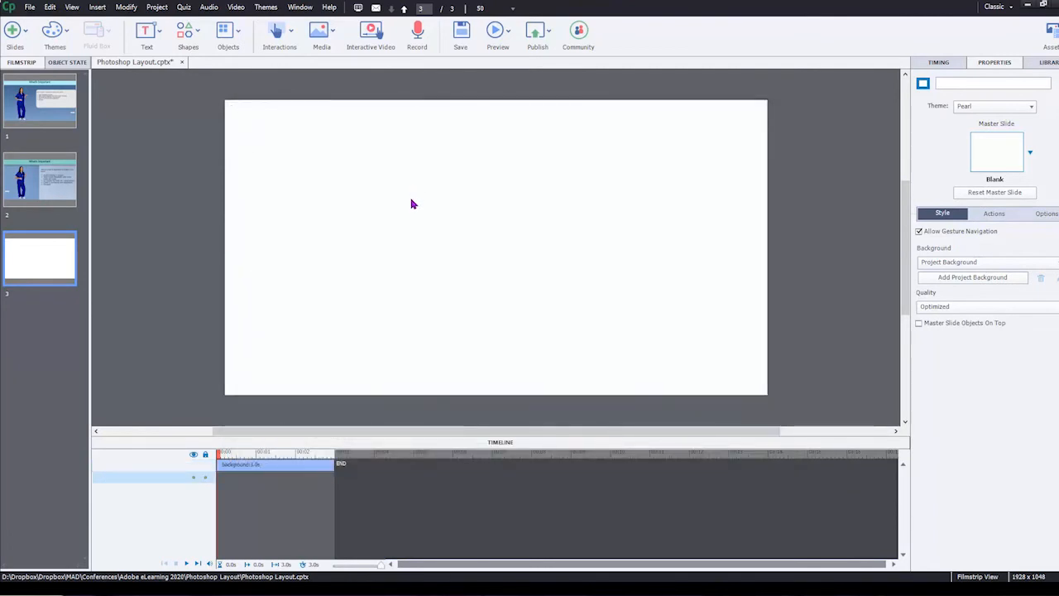
drag(411, 202, 406, 202)
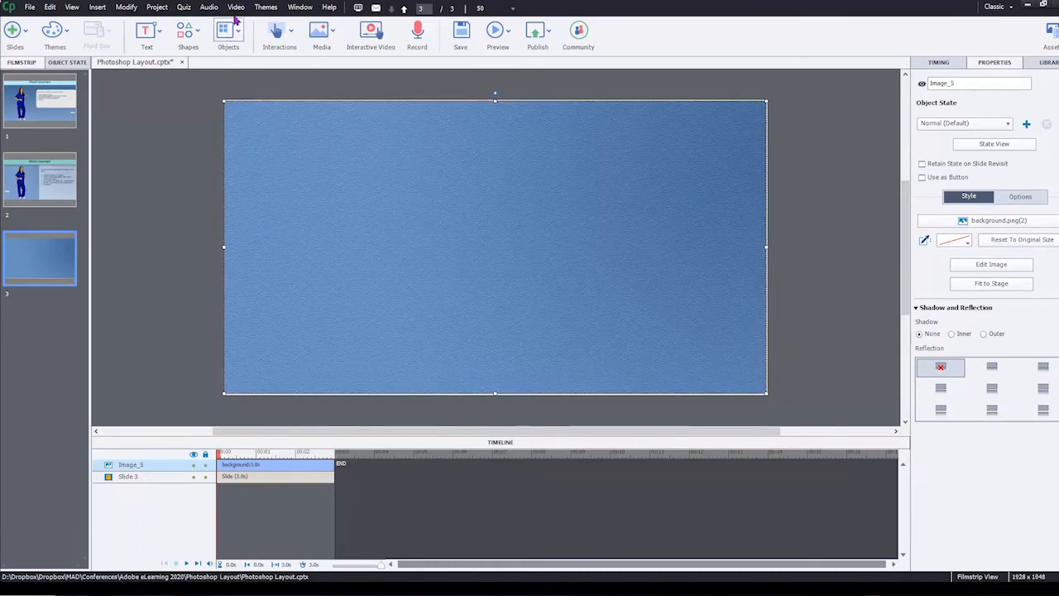
Step: Insert background-bar.png from the Photoshop Layout folder onto slide 3, above the background image
click(333, 31)
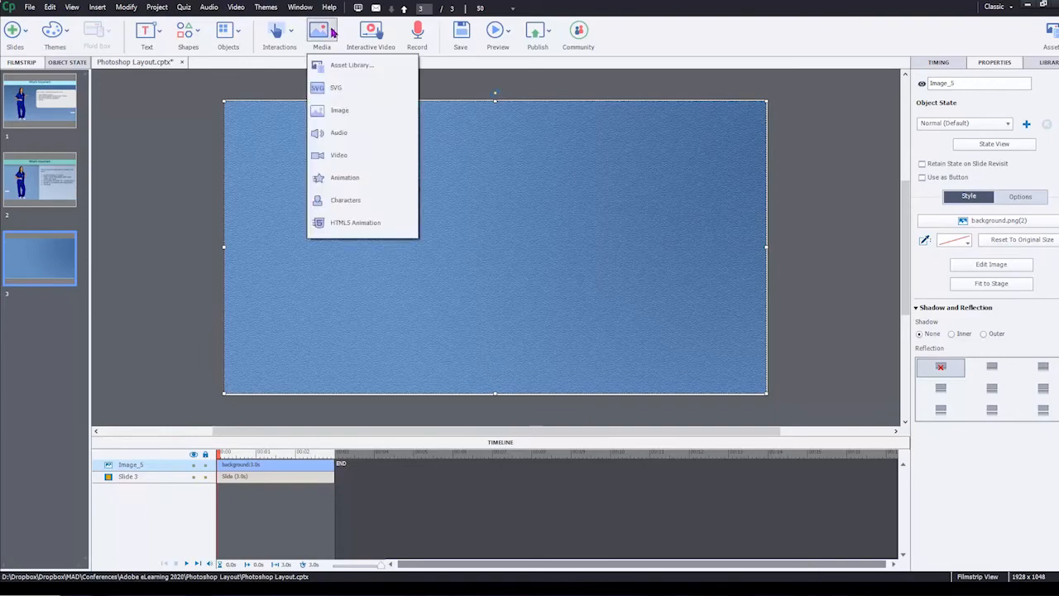
click(324, 116)
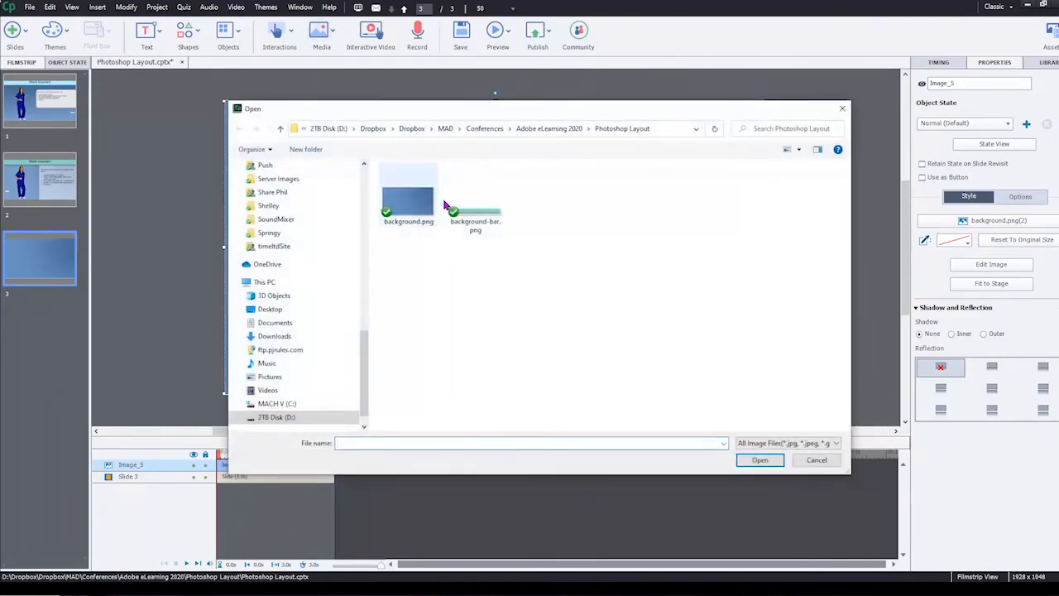
double_click(460, 212)
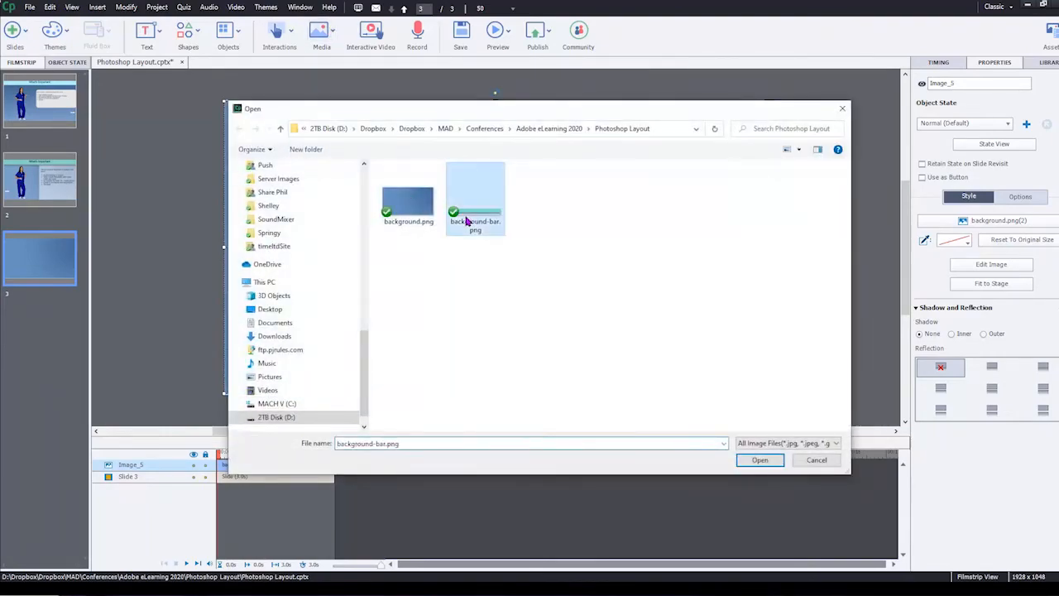
click(468, 230)
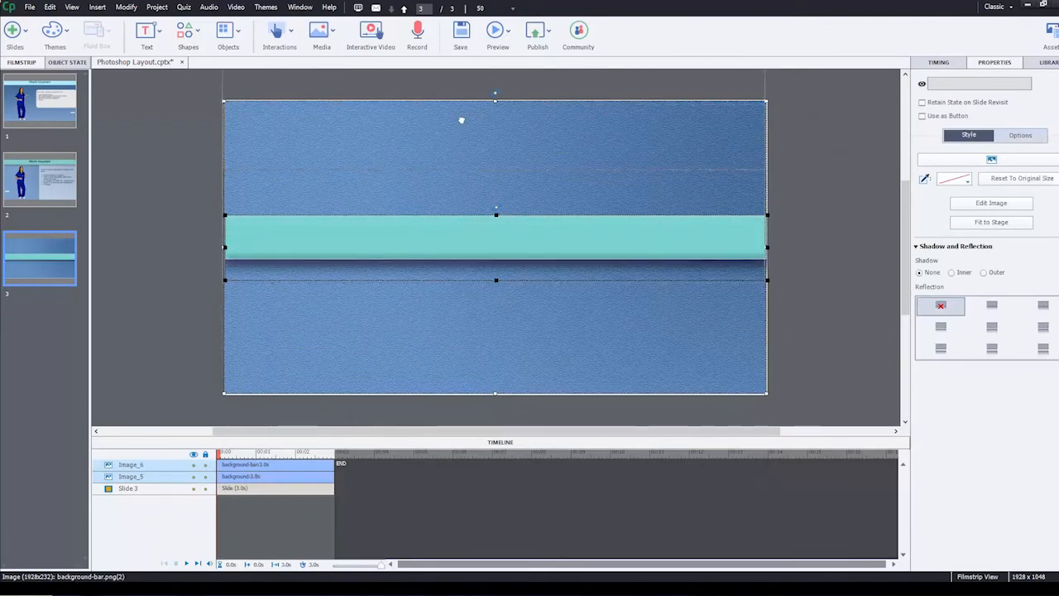
Step: Align the background image with the slide edges and move the turquoise bar to the slide's top edge
drag(461, 120, 464, 124)
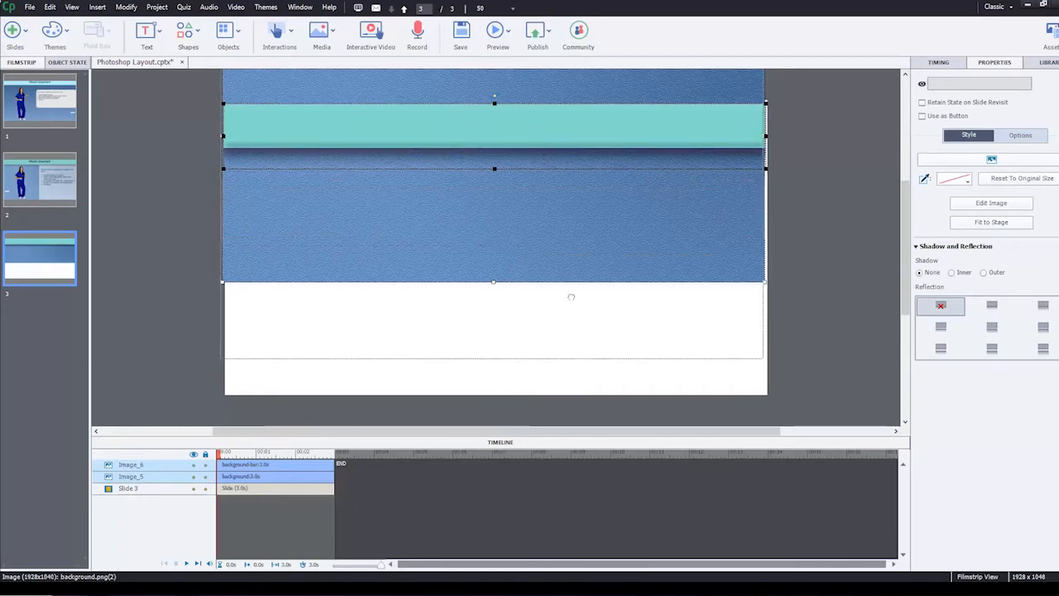
key(ctrl+z)
click(829, 274)
drag(699, 296, 674, 274)
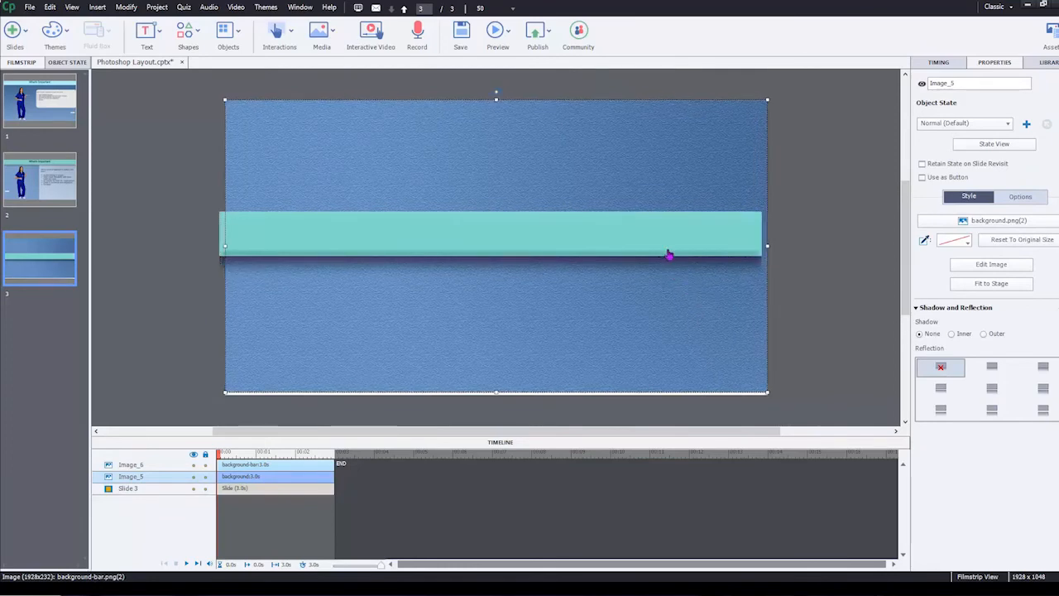
click(631, 206)
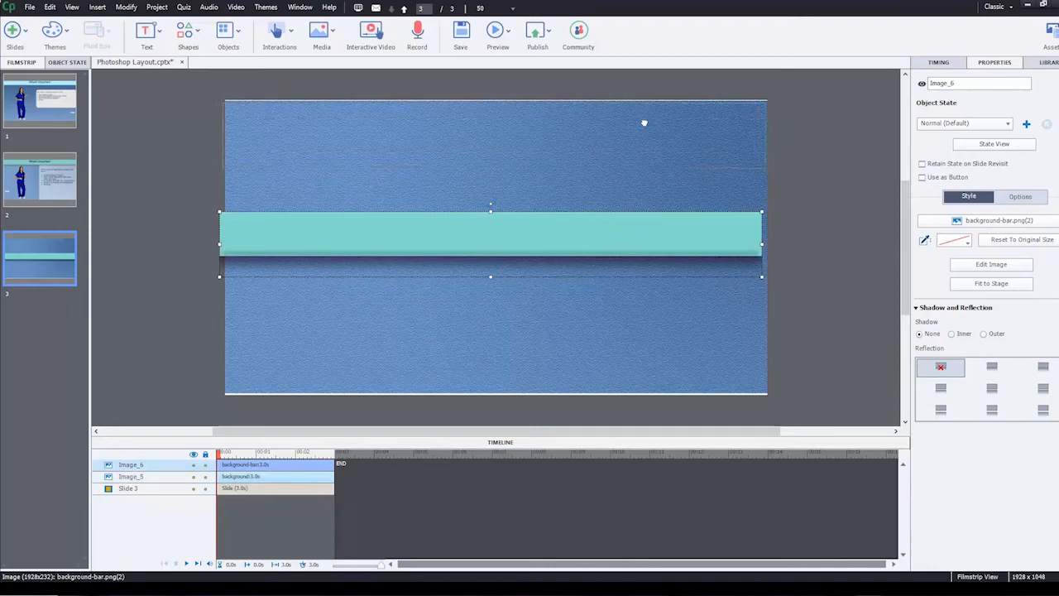
drag(644, 123, 642, 124)
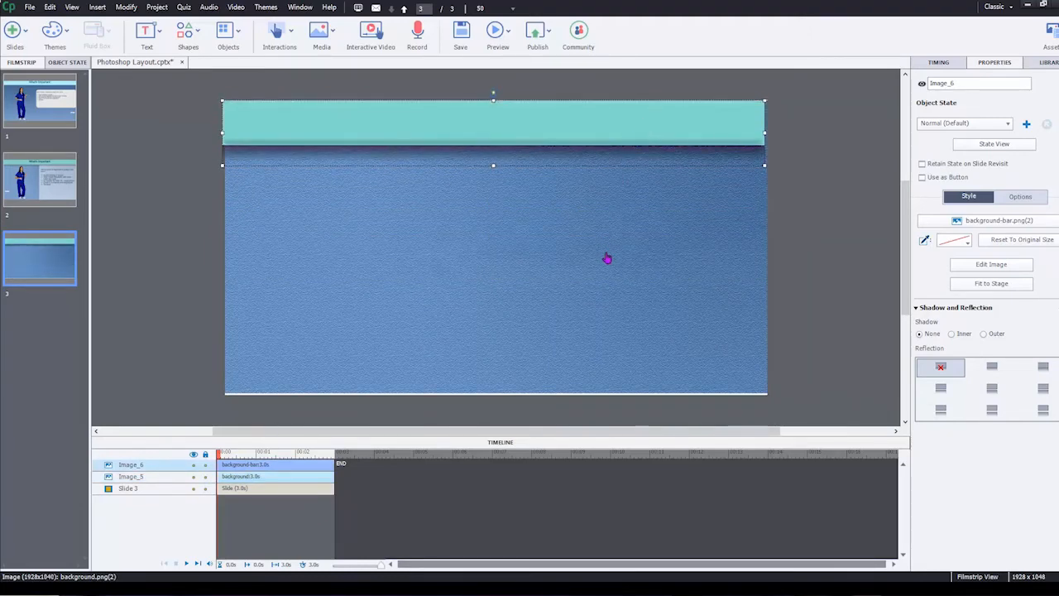
click(608, 260)
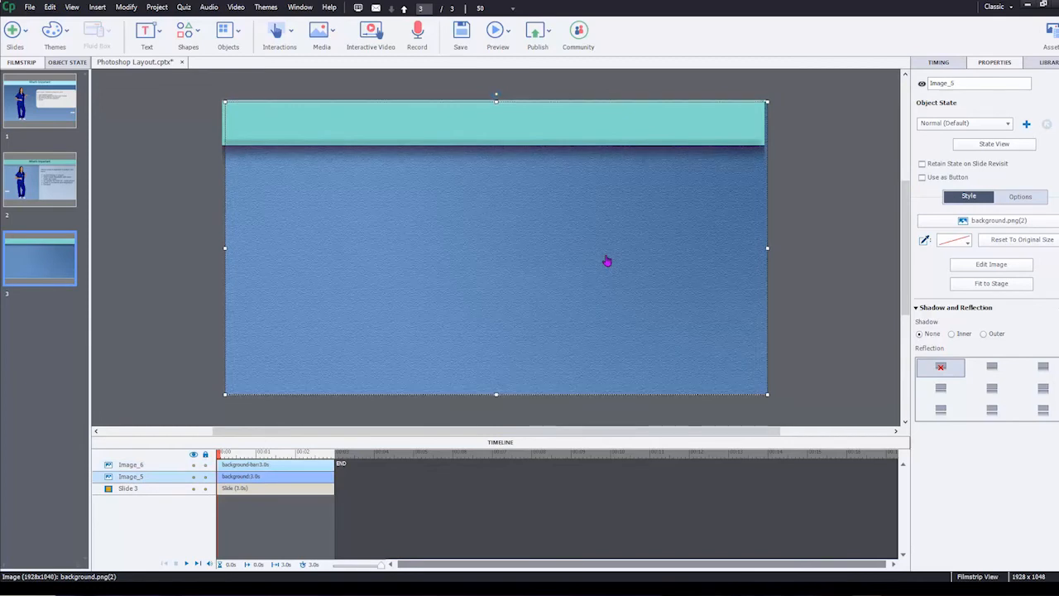
click(585, 125)
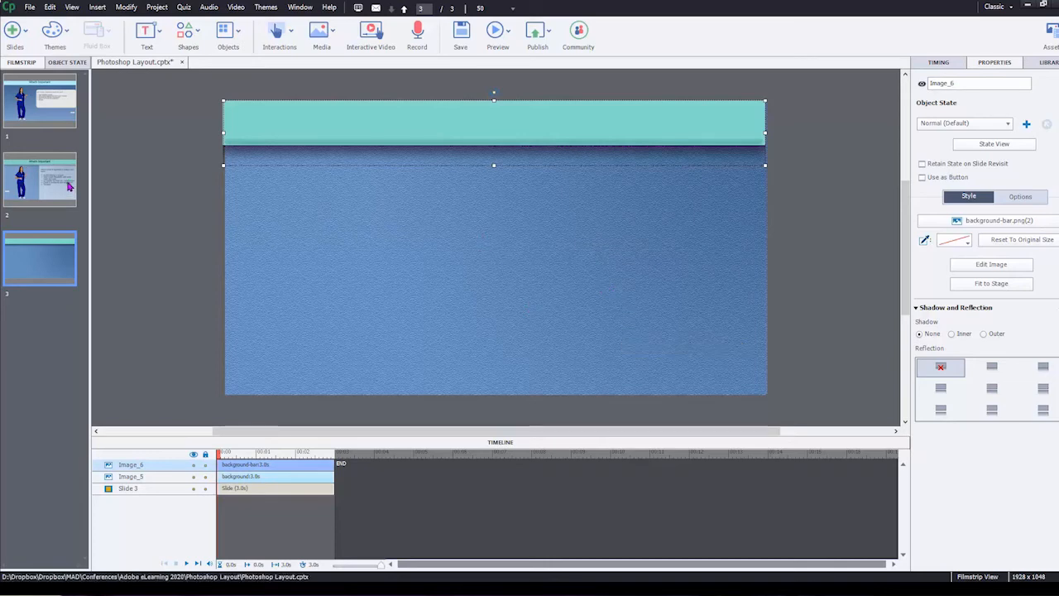
Step: Add a text caption to slide 3 and move it to the right side of the blue background
click(241, 33)
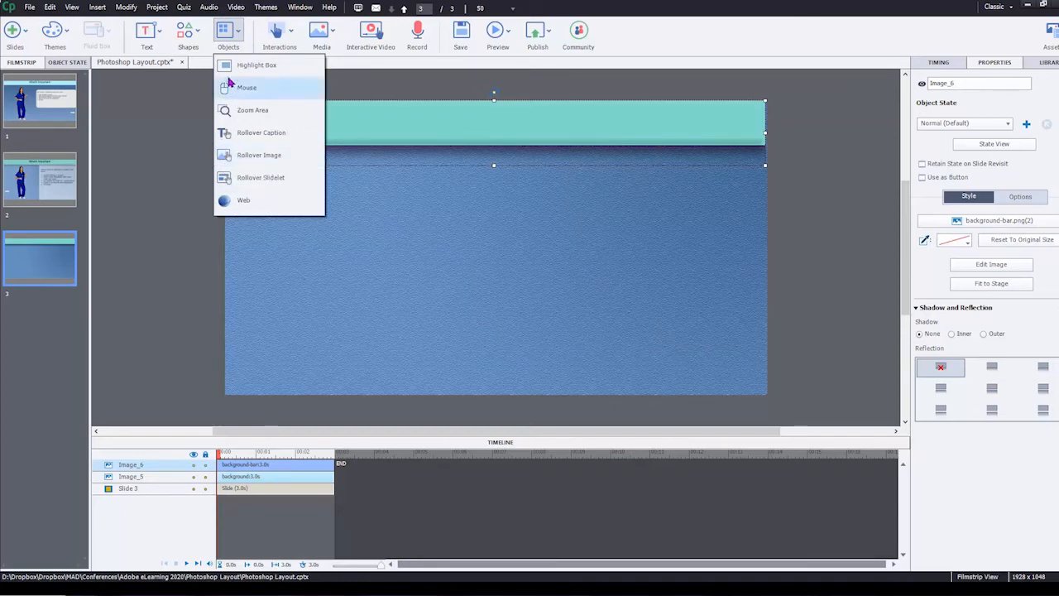
click(147, 37)
click(151, 64)
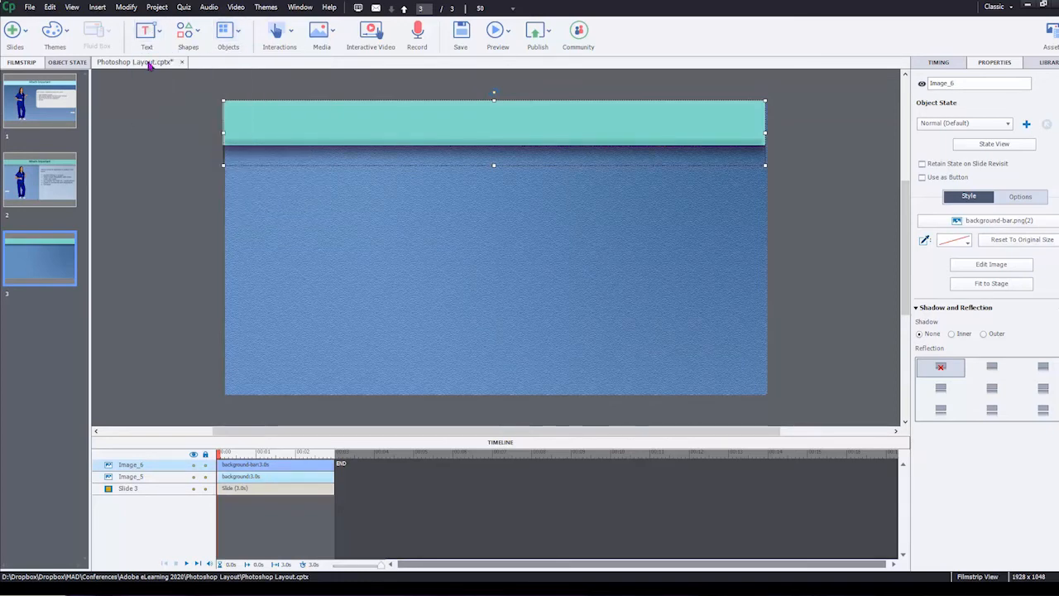
click(469, 274)
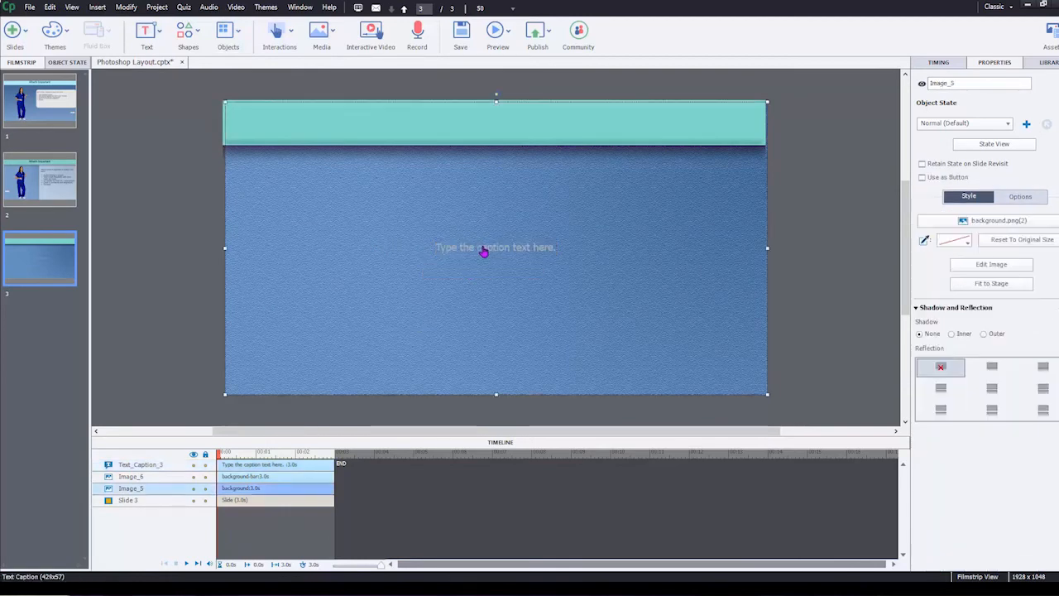
click(487, 253)
drag(634, 232, 635, 233)
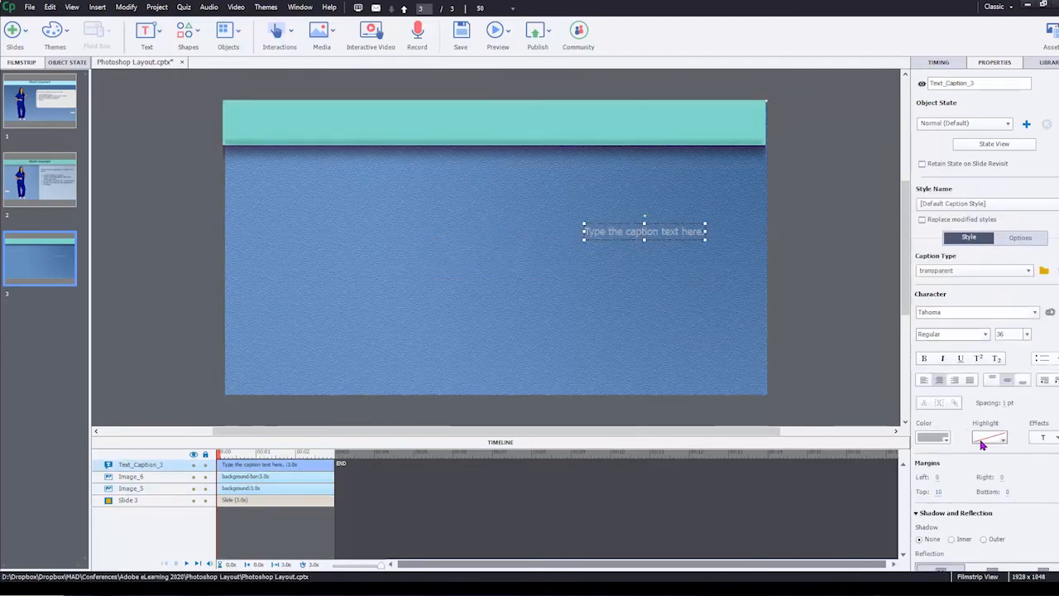
Step: Lighten the caption's text color to a near-white gray, and delete the caption
click(941, 438)
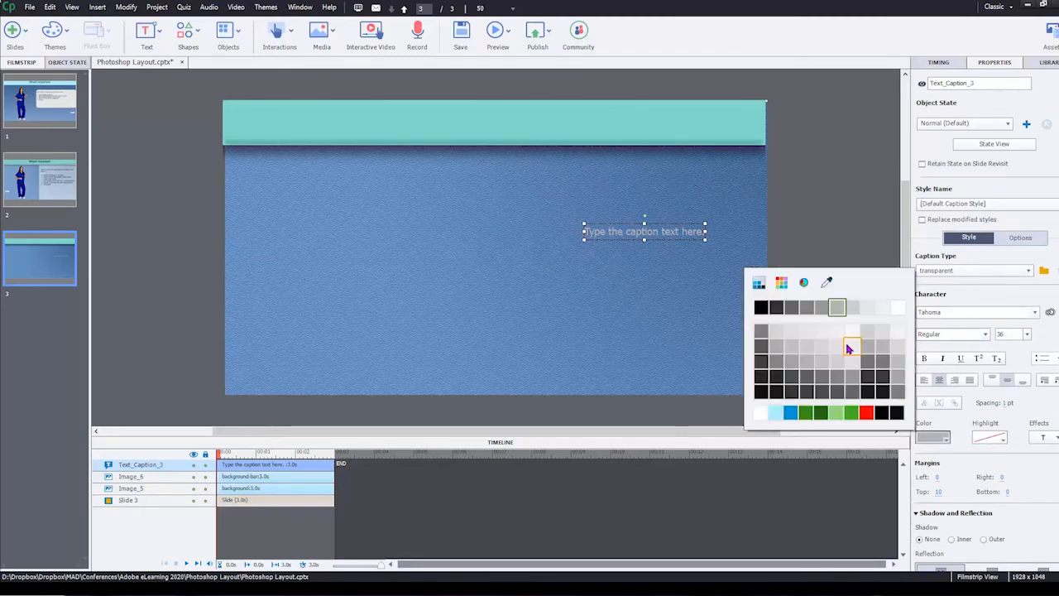
click(848, 348)
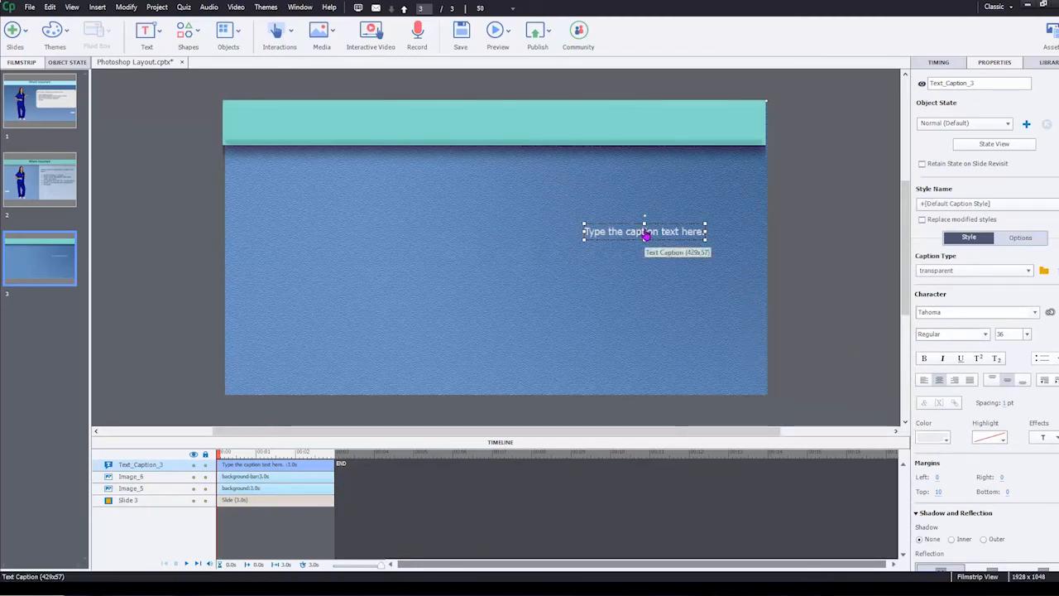
key(Delete)
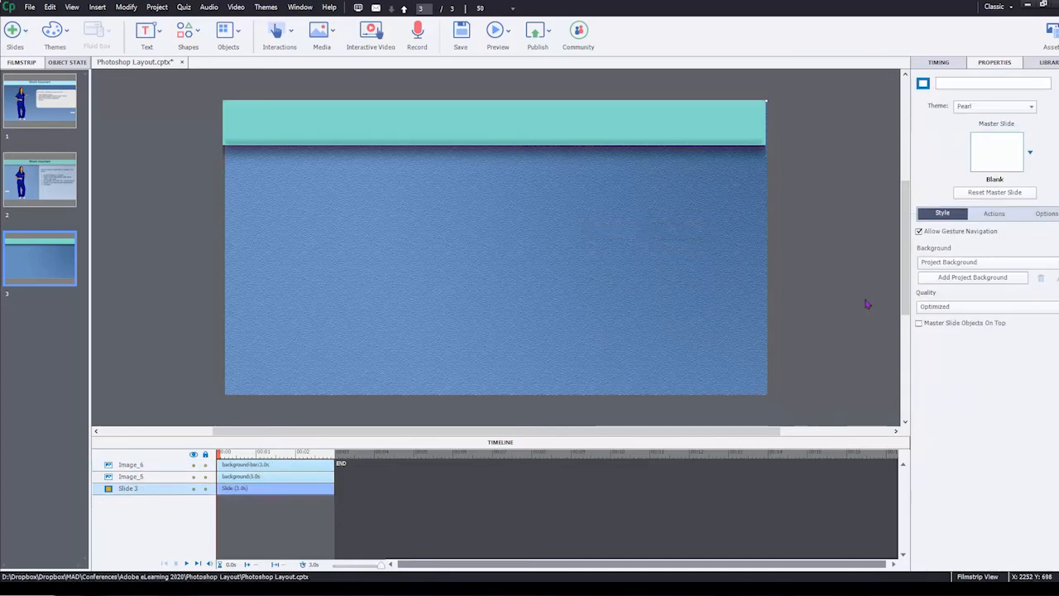
Step: Draw a full-height rectangle smart shape covering a little under half of the slide's width along its right edge
click(236, 33)
click(204, 33)
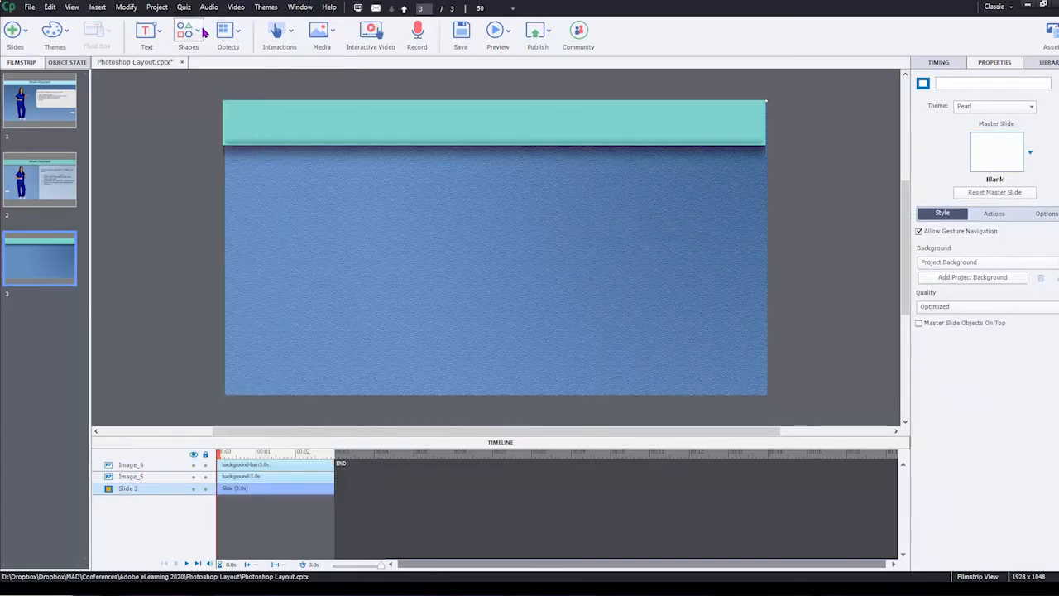
click(203, 32)
click(260, 114)
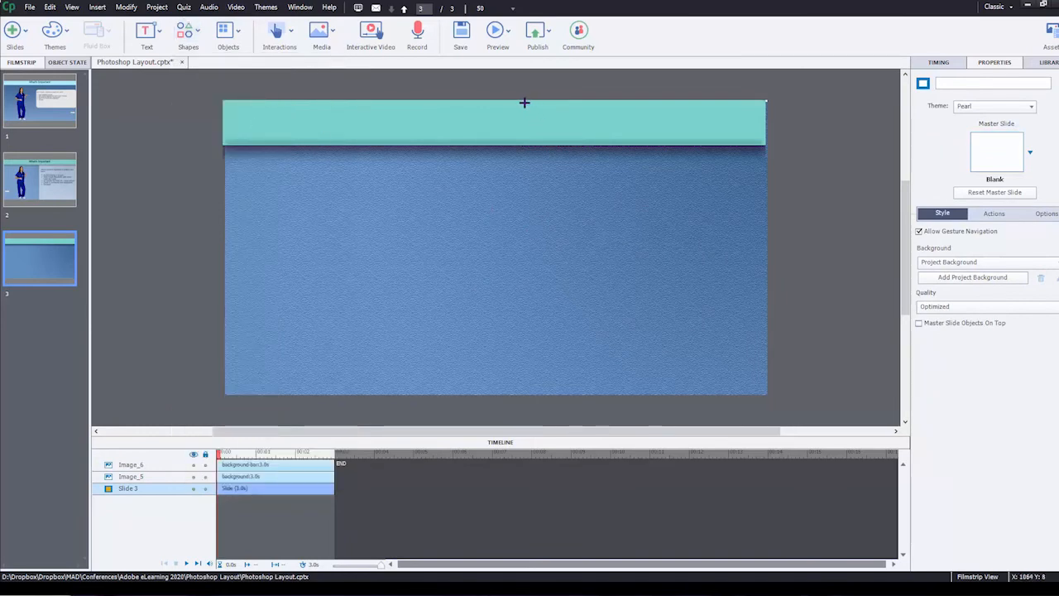
drag(520, 103, 767, 396)
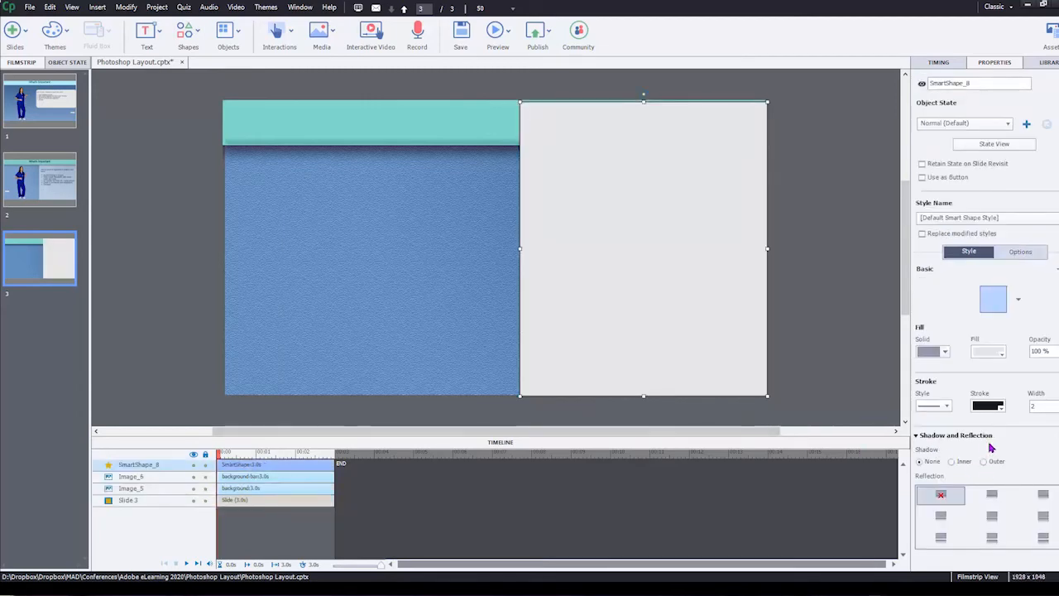
Step: Set the rectangle's stroke width to 0 and its fill color to white
double_click(1034, 404)
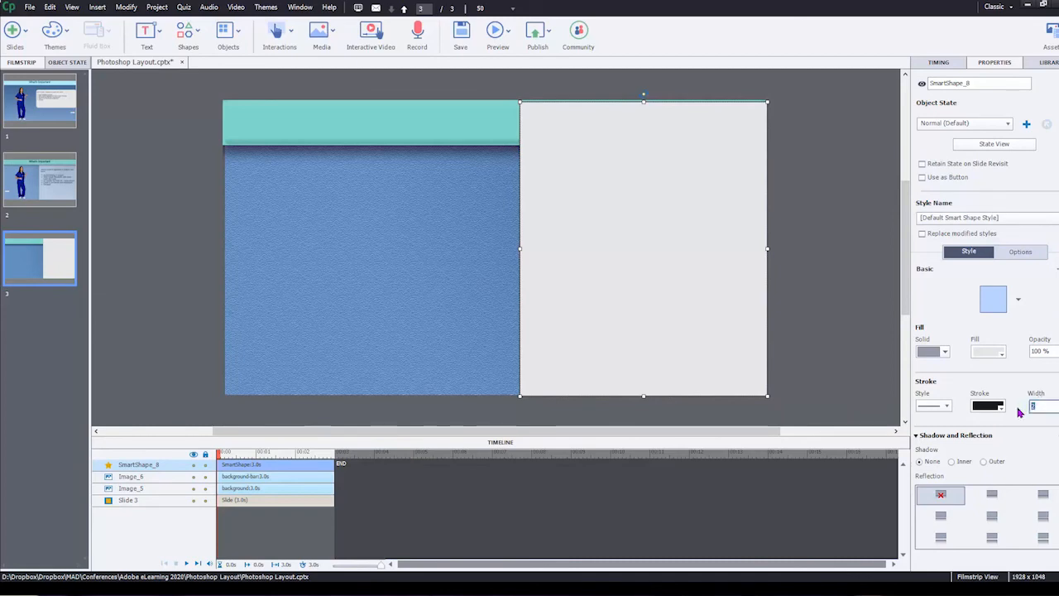
click(987, 351)
click(813, 399)
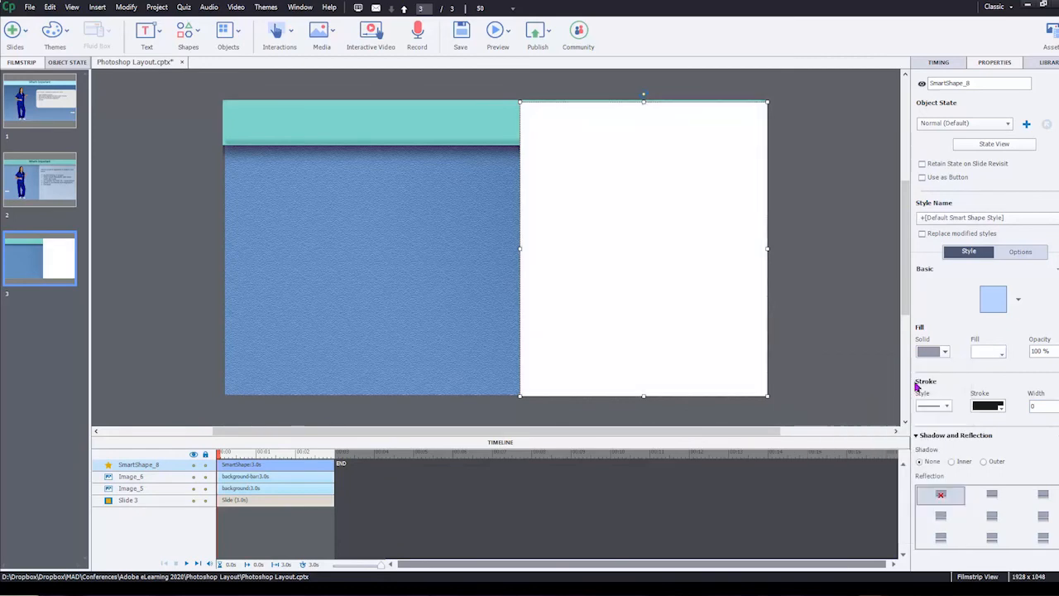
Step: Set the rectangle's fill opacity to 50 % and place it between the turquoise bar and the background in the stacking order
click(1058, 352)
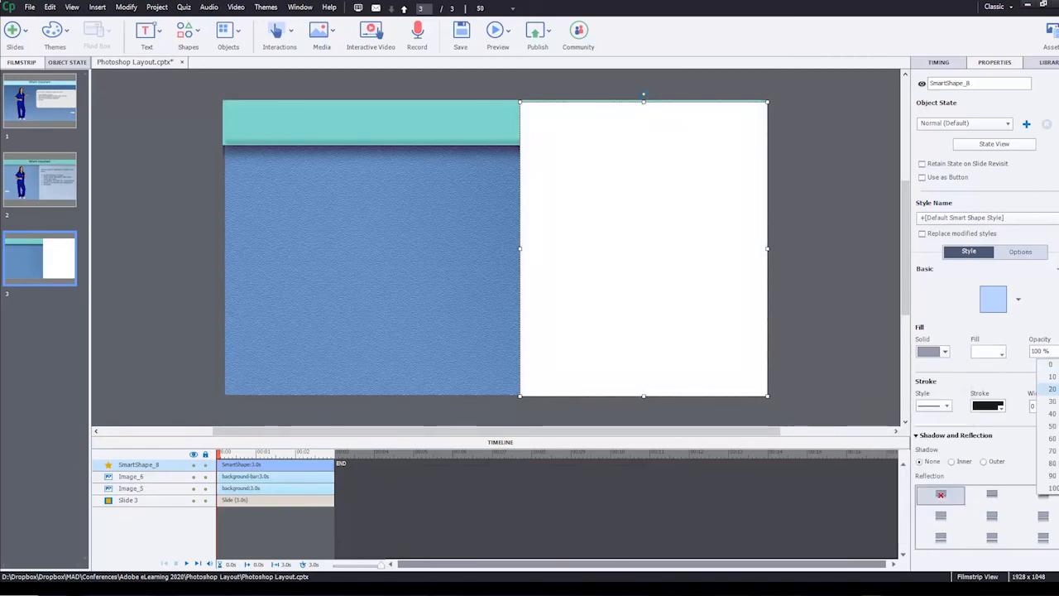
click(1056, 429)
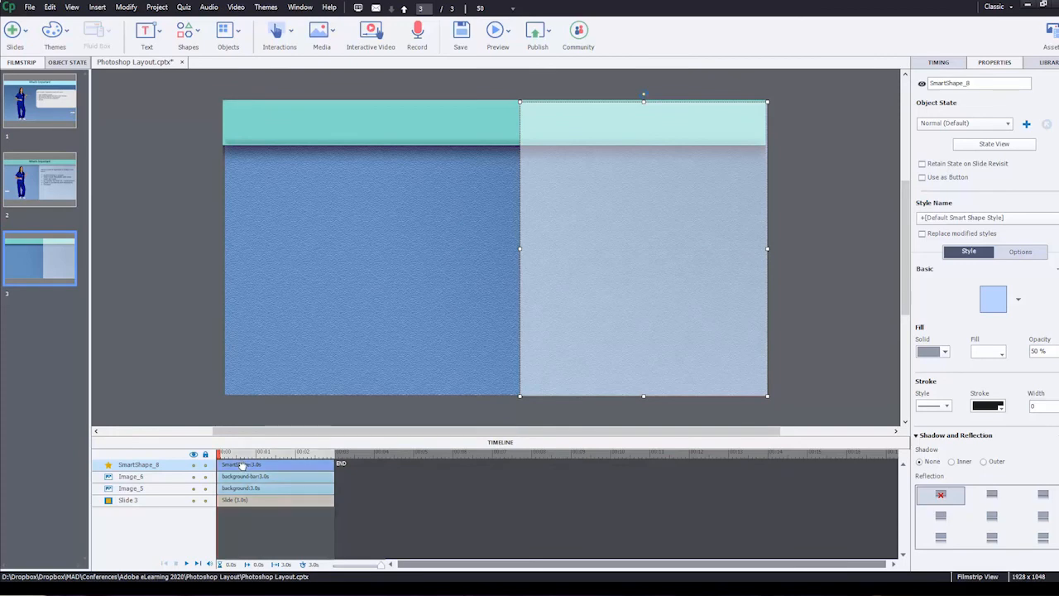
drag(242, 466, 244, 487)
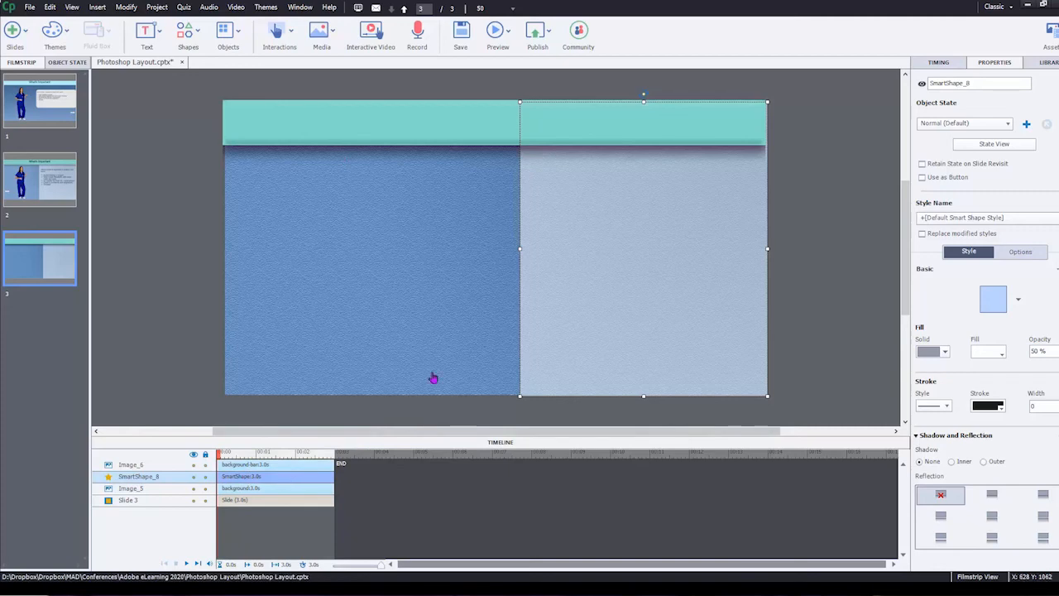
click(146, 229)
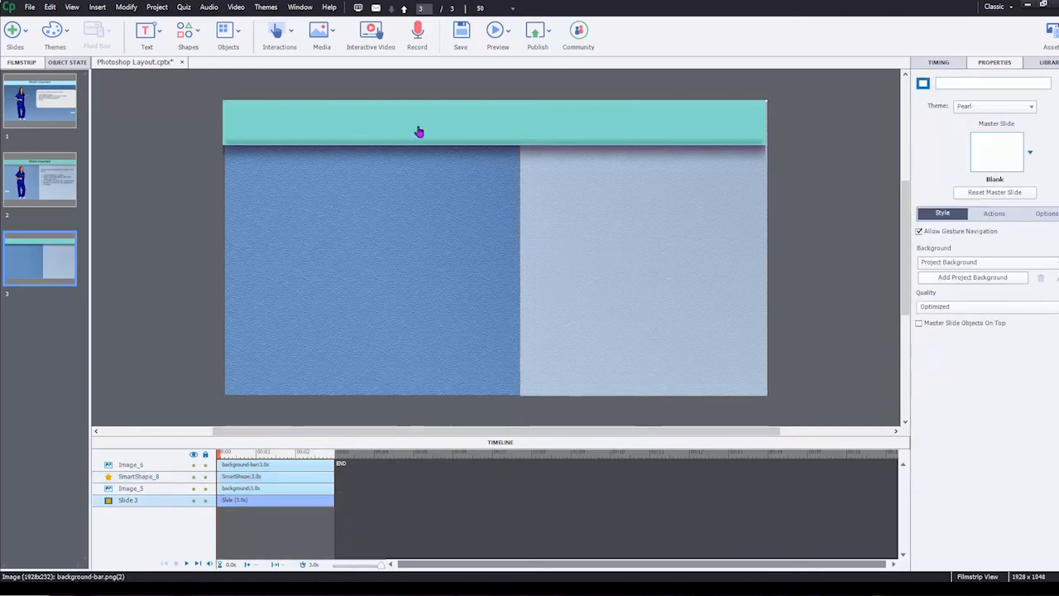